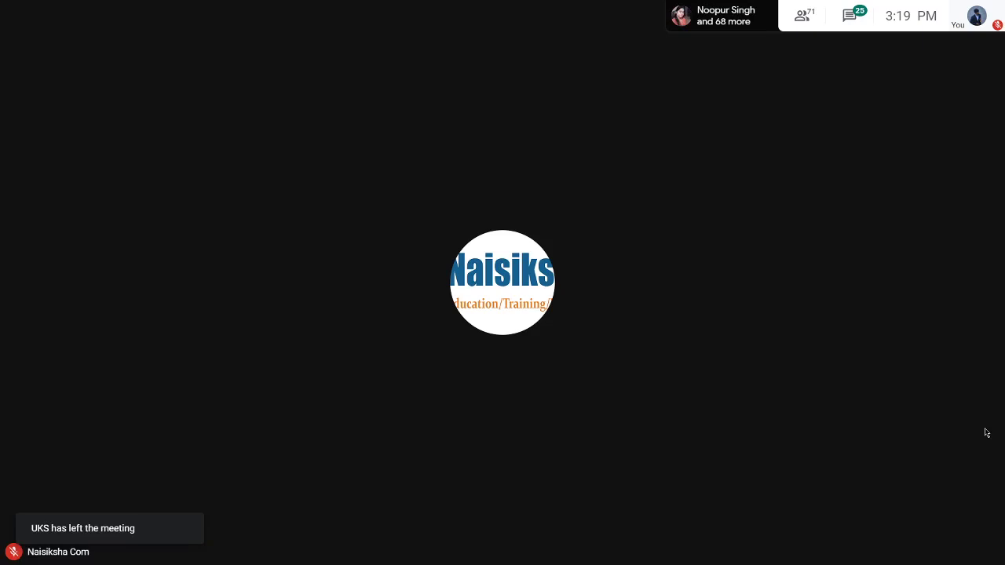
Exit full-screen view so the meeting shows inside the browser window
key(Escape)
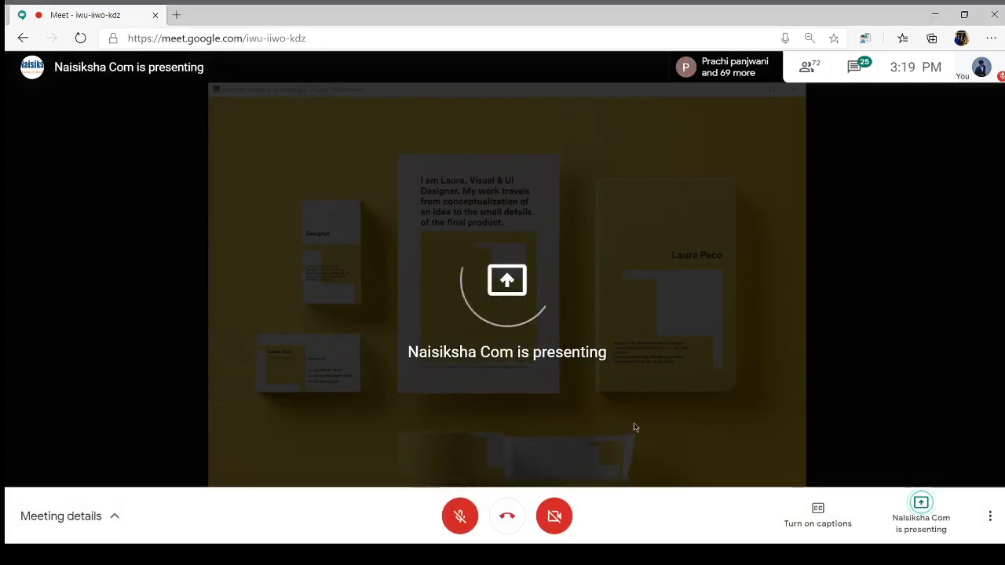
Put the meeting back into full screen, briefly toggling out and back in once
key(F11)
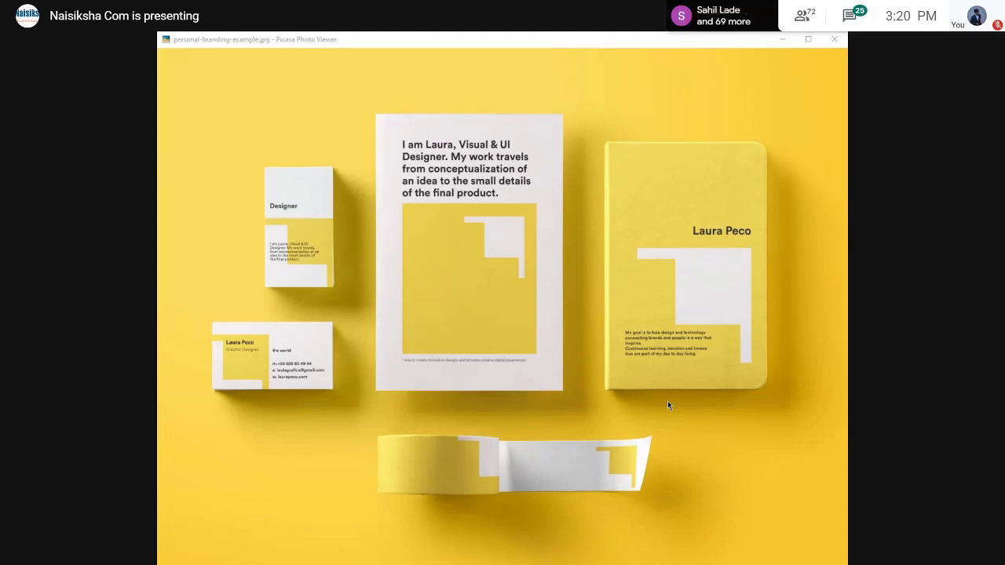
click(514, 416)
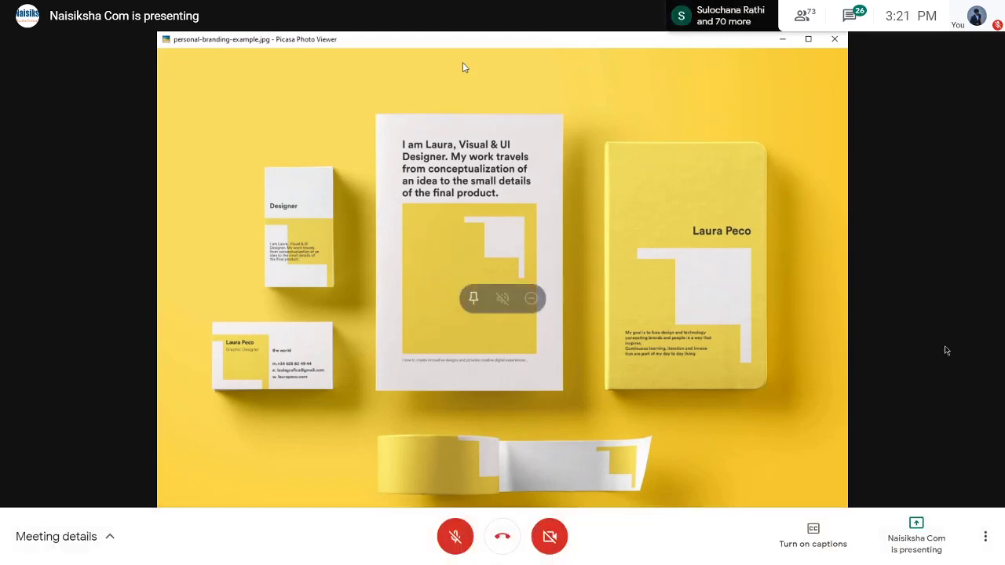
key(Escape)
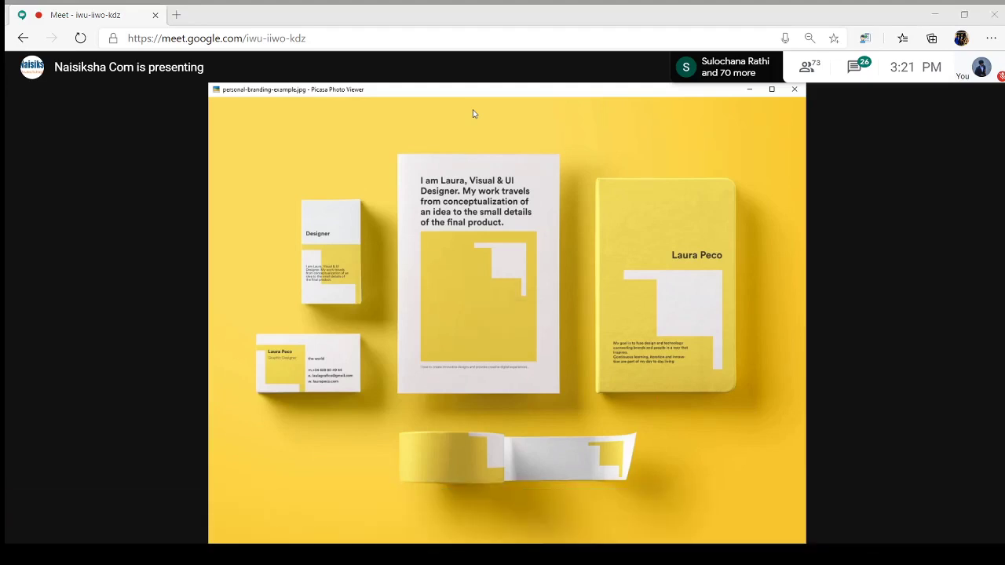
key(F11)
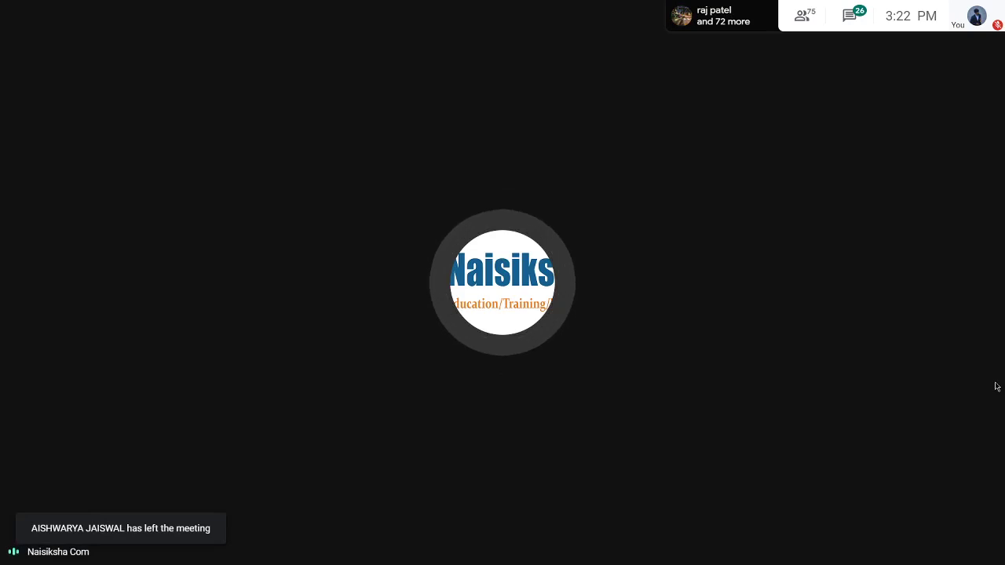
mouse_move(807, 67)
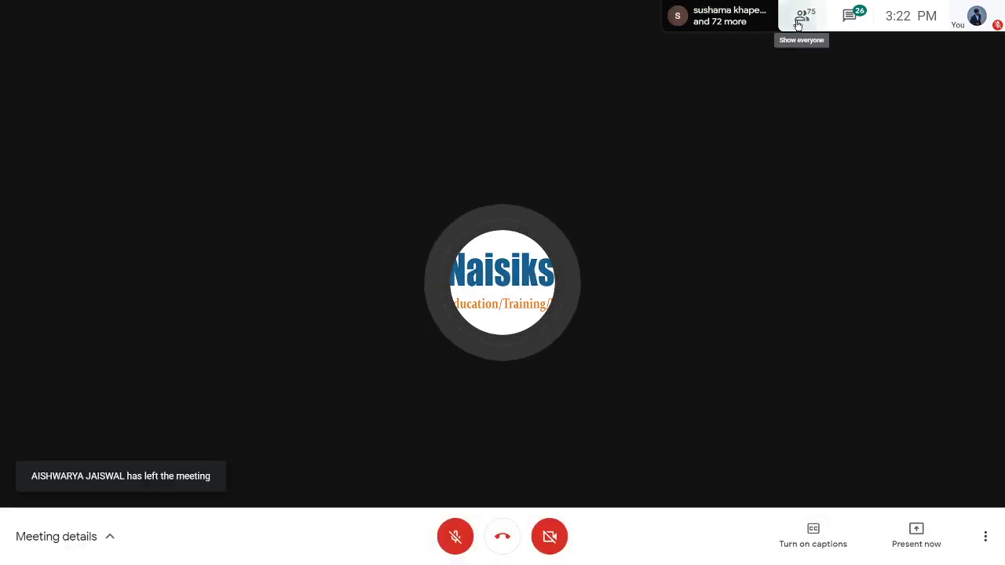
Pin the presenter's Presentation tile from the People list, then close the side panel
click(798, 18)
scroll(915, 299, down, 2)
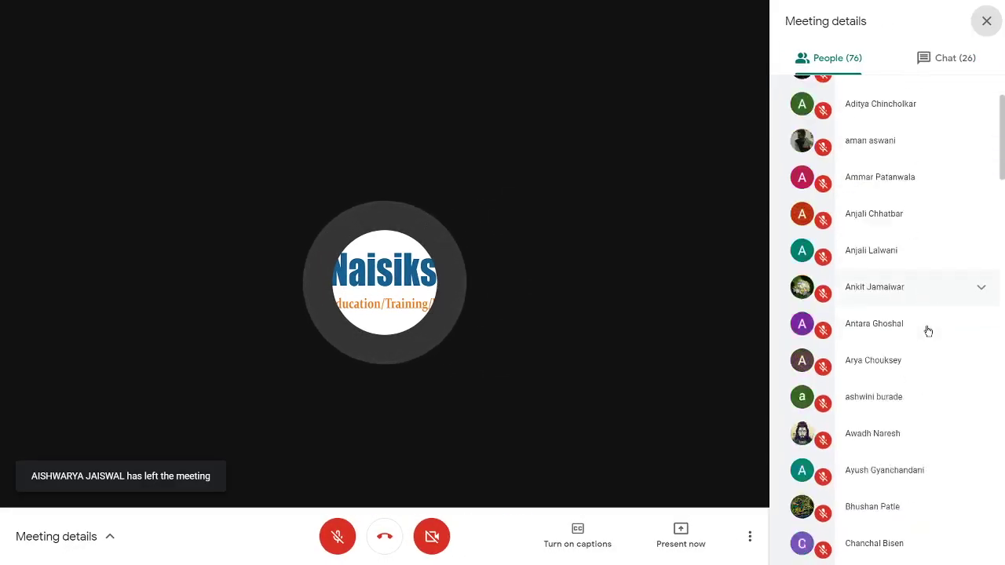
scroll(926, 330, down, 5)
scroll(927, 330, down, 3)
scroll(927, 331, down, 2)
scroll(926, 330, down, 3)
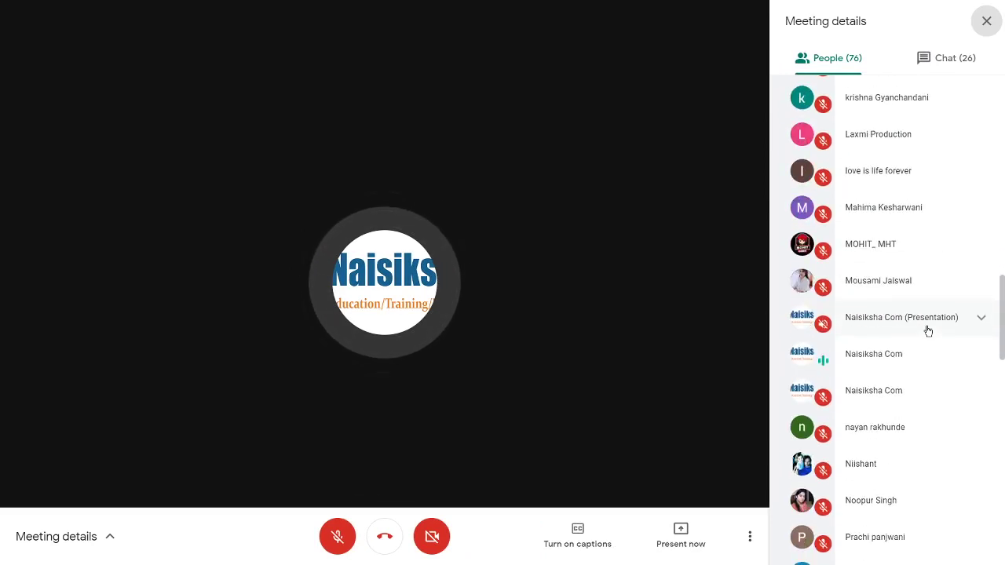
click(915, 326)
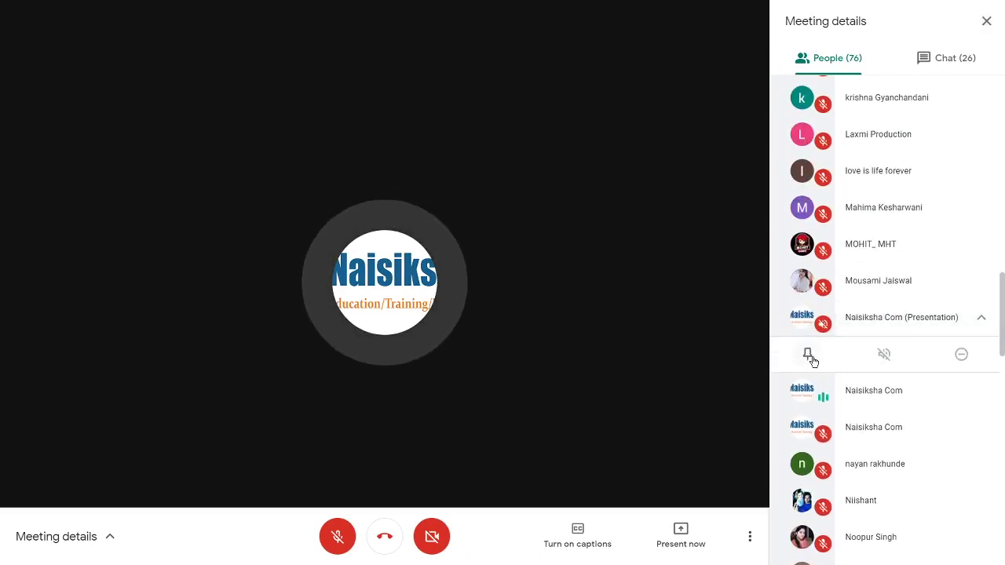
click(807, 354)
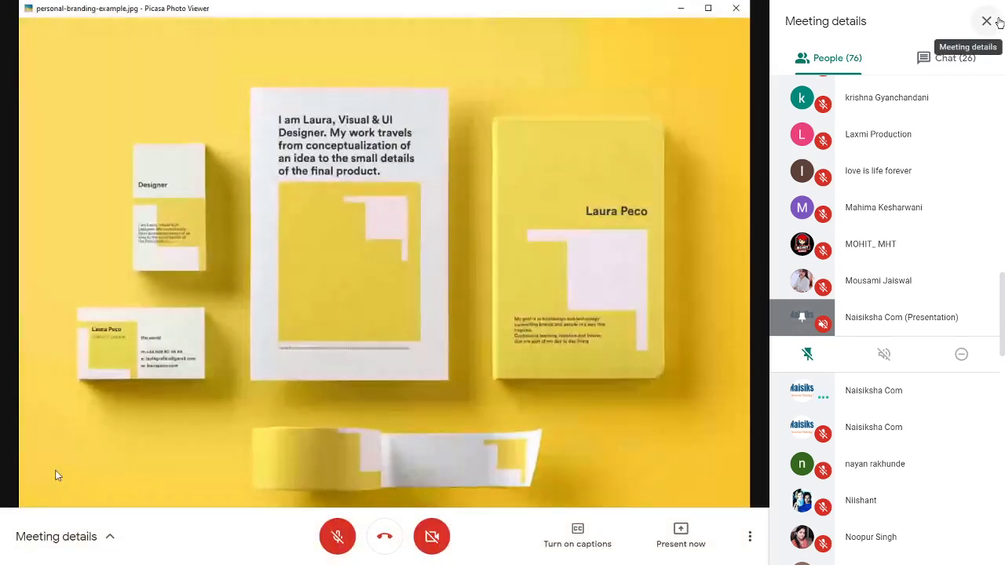
click(994, 19)
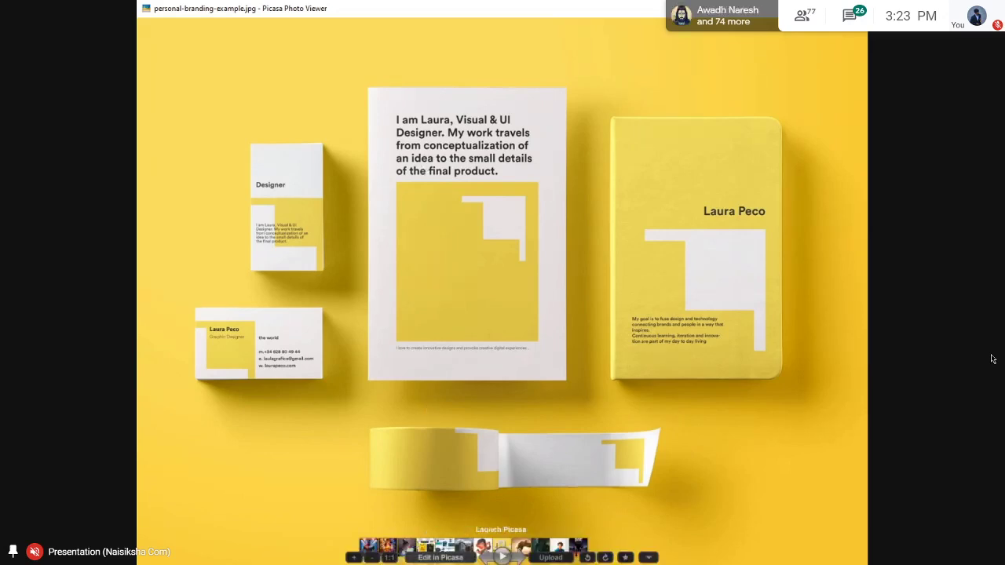
key(Right)
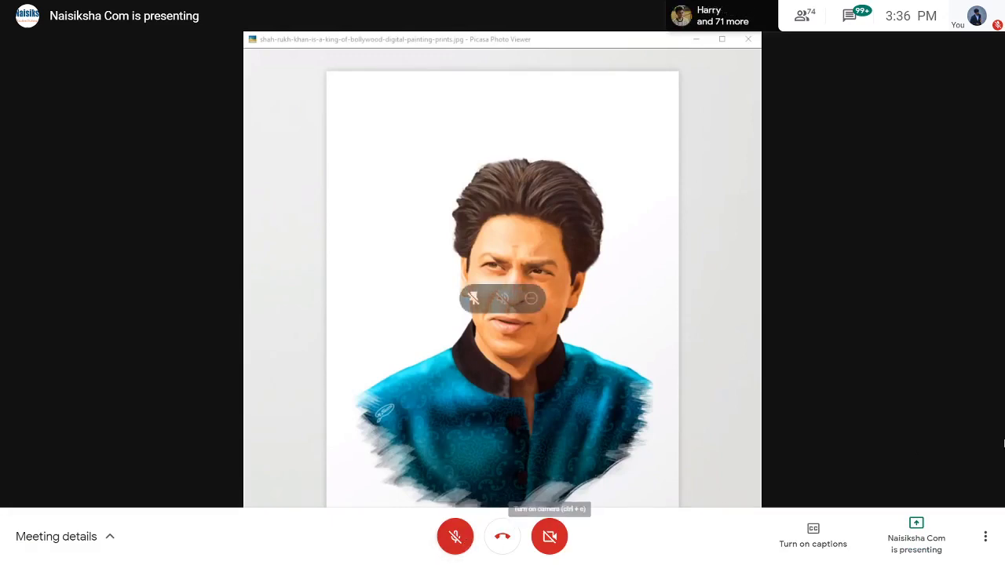
Toggle the microphone on and off three times, ending muted
click(454, 538)
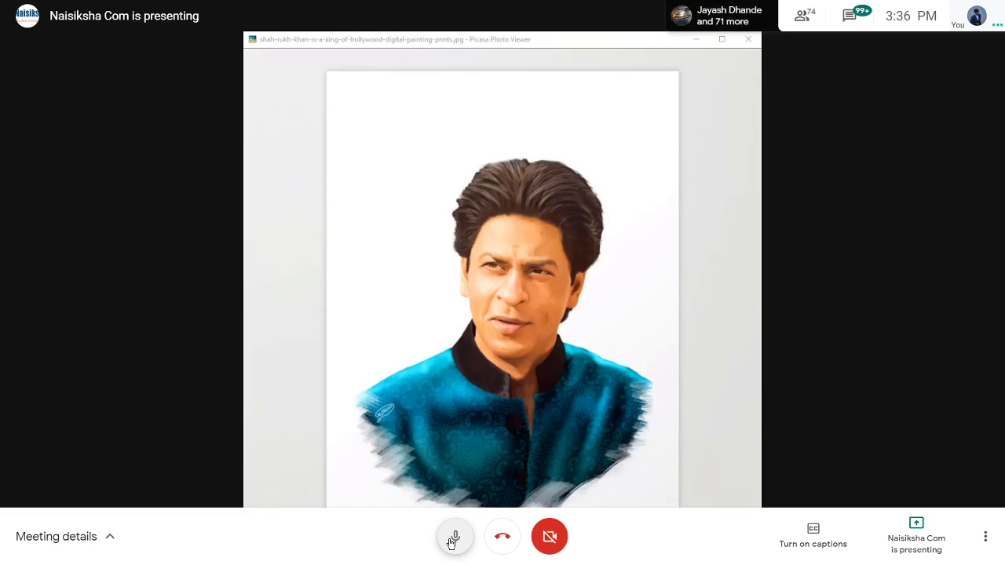
click(454, 538)
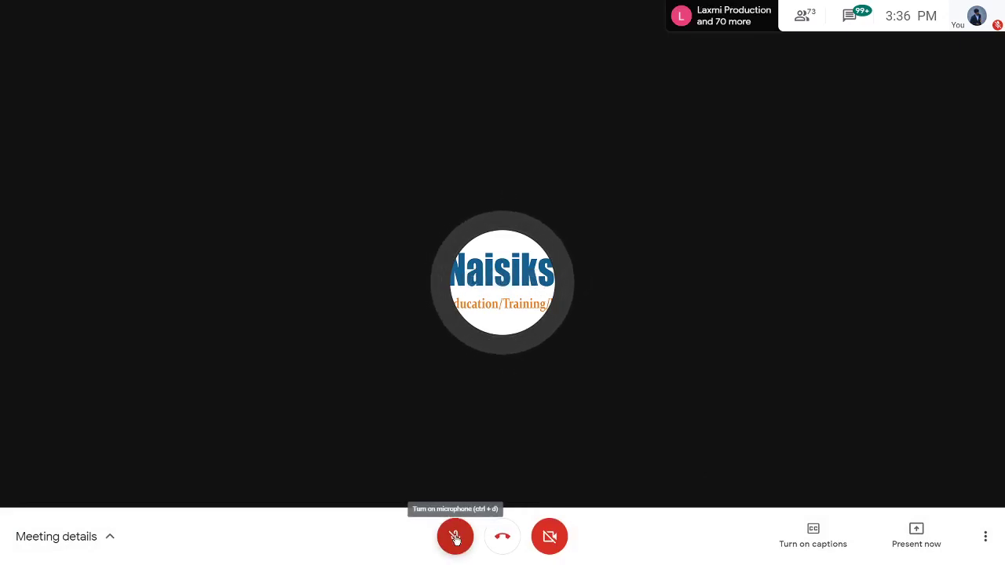
click(455, 537)
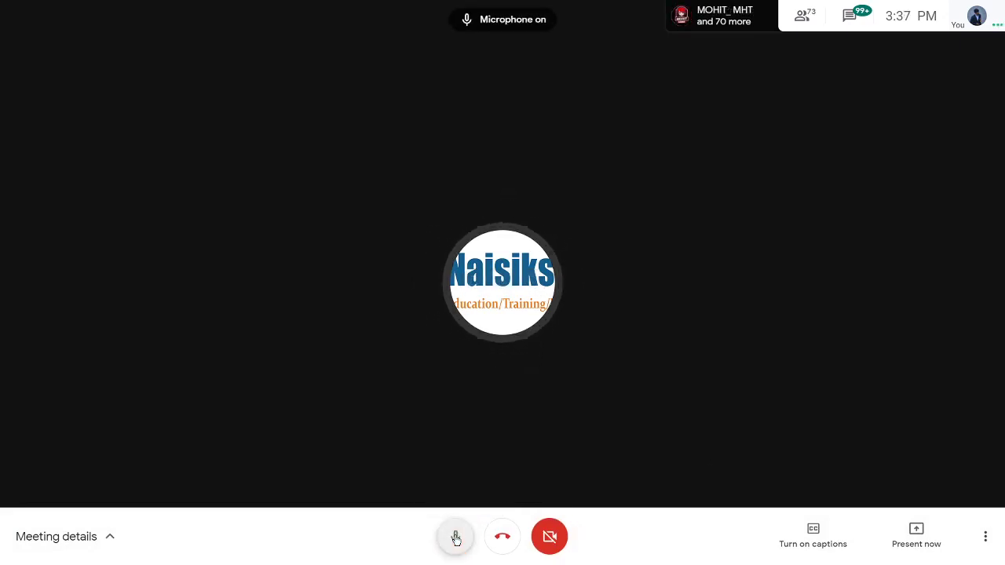
click(456, 538)
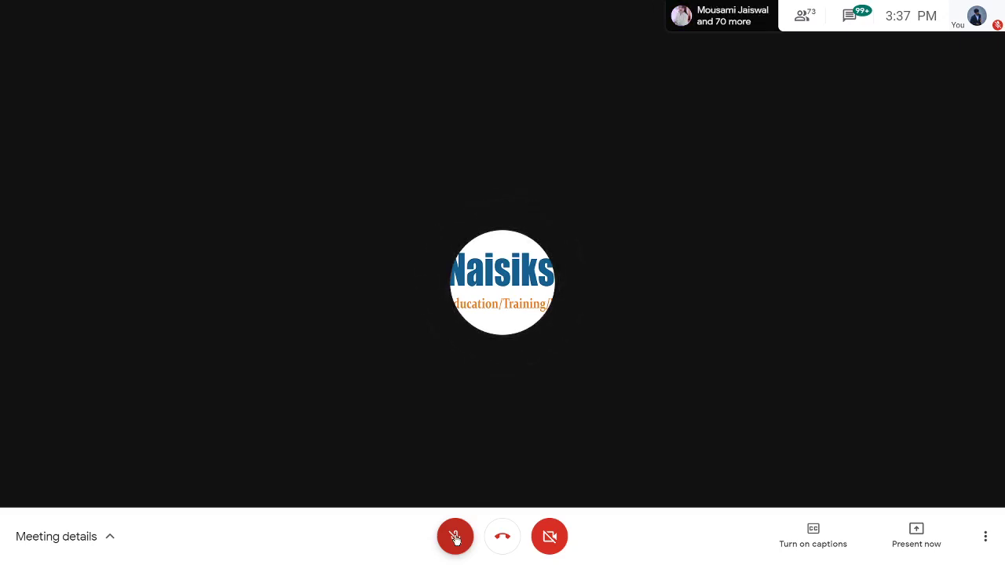
click(456, 540)
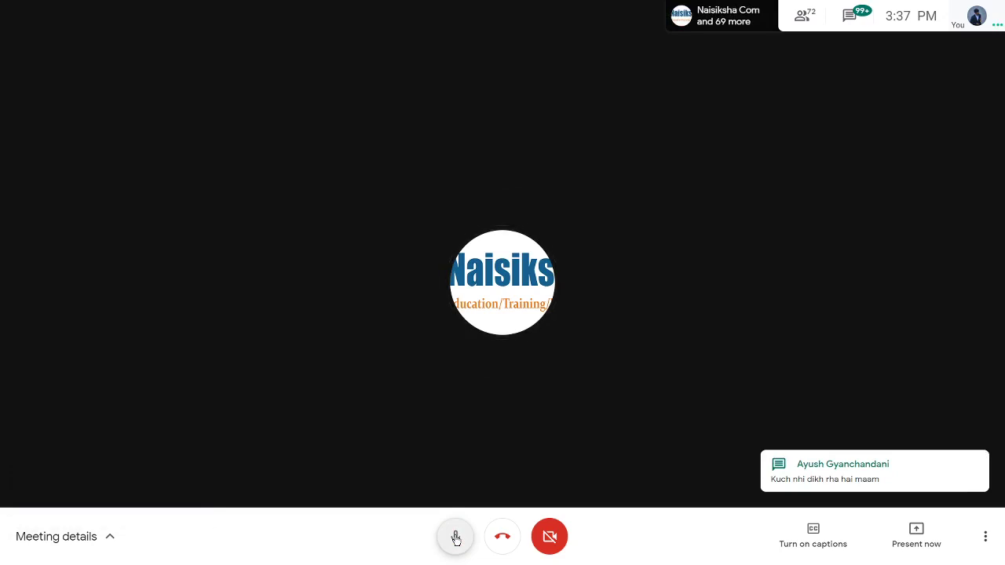
click(456, 539)
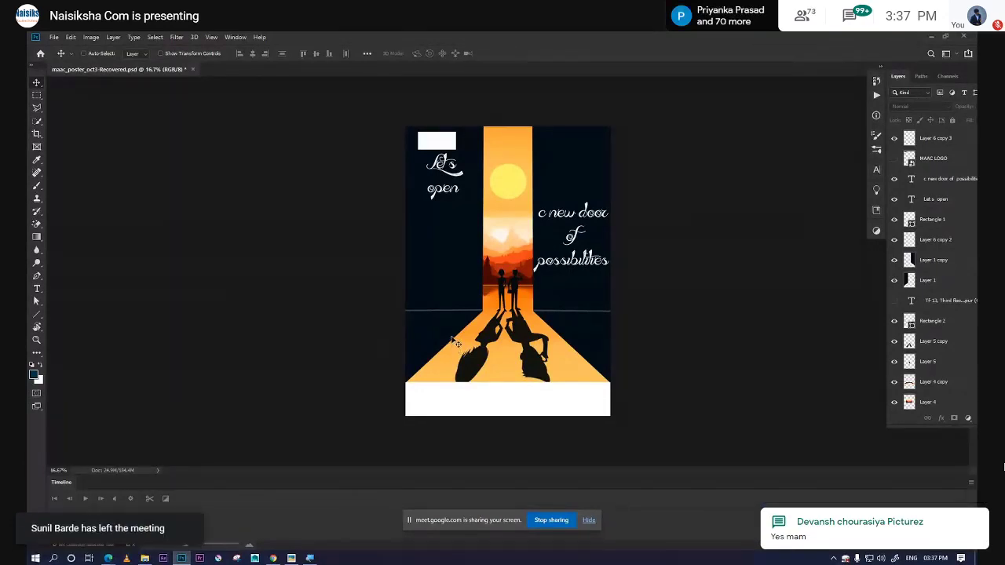
Open the portrait painting in the photo viewer, nudge its window, and briefly unmute then re-mute
key(ctrl)
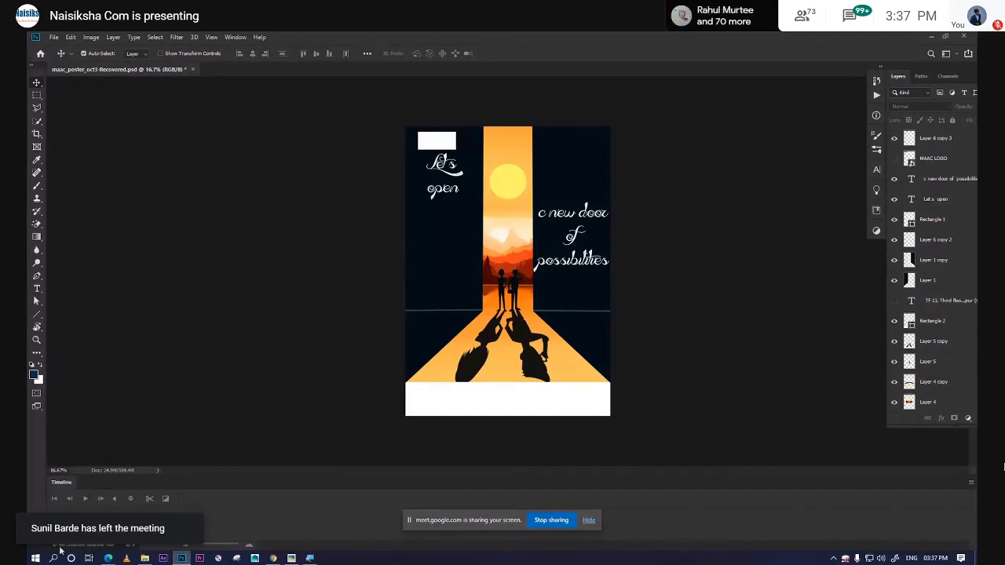
click(292, 558)
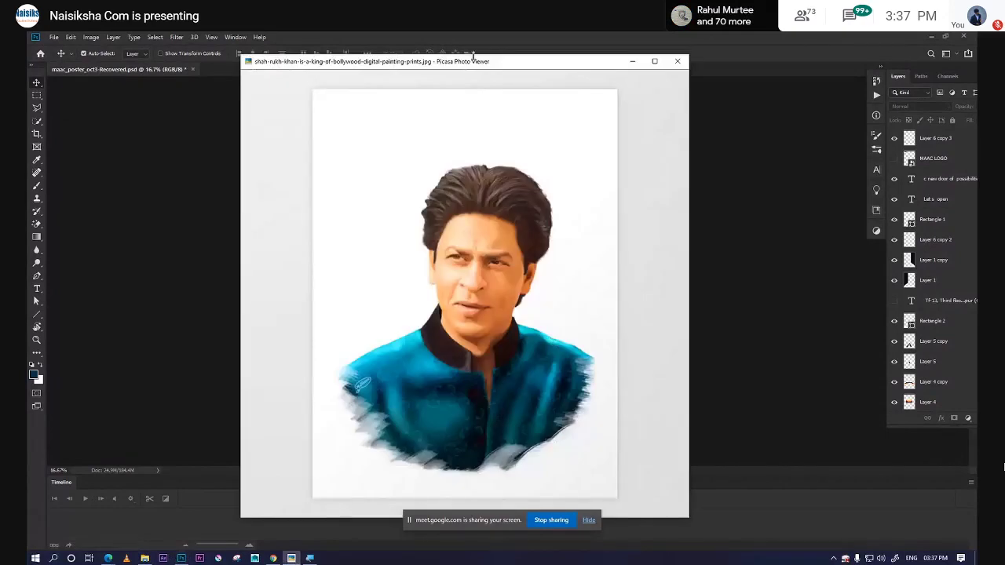
drag(471, 60, 494, 42)
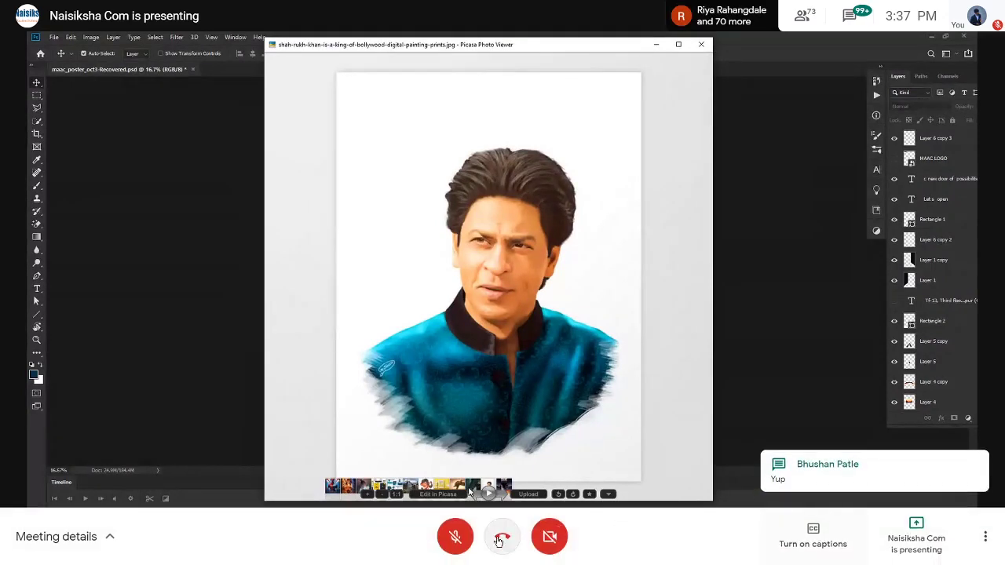
click(456, 537)
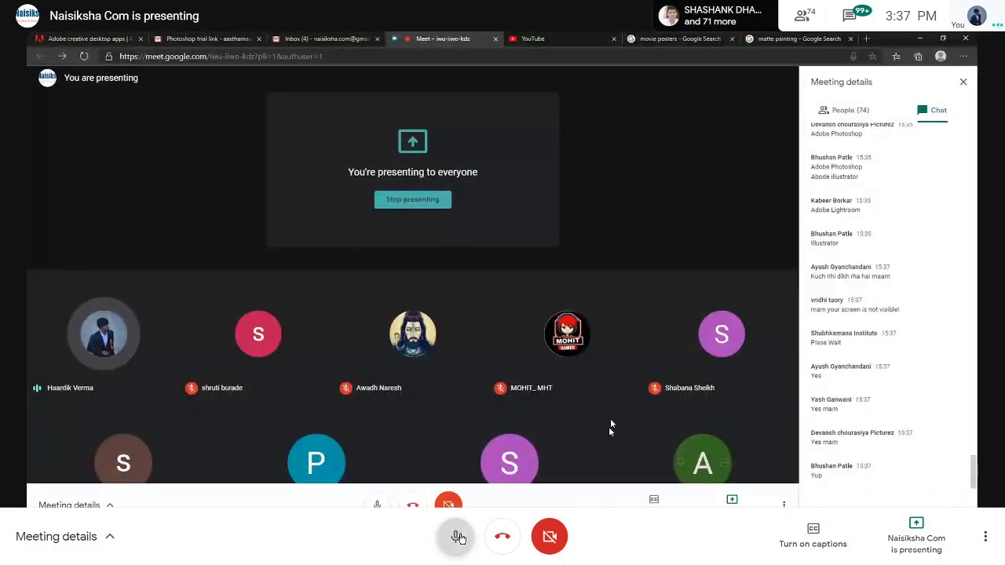
click(457, 537)
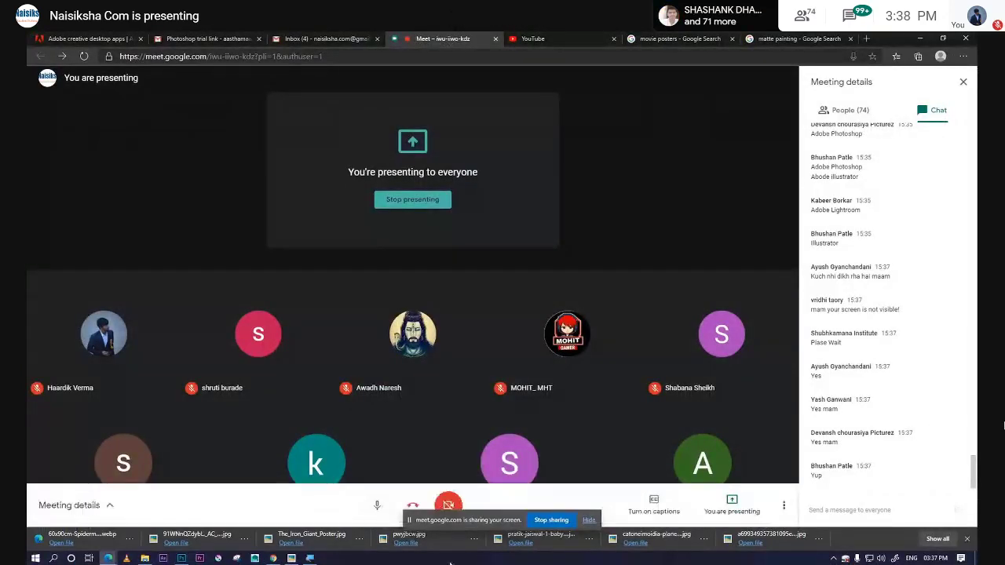
Bring the portrait painting up in Picasa Photo Viewer and switch it to full screen
click(292, 558)
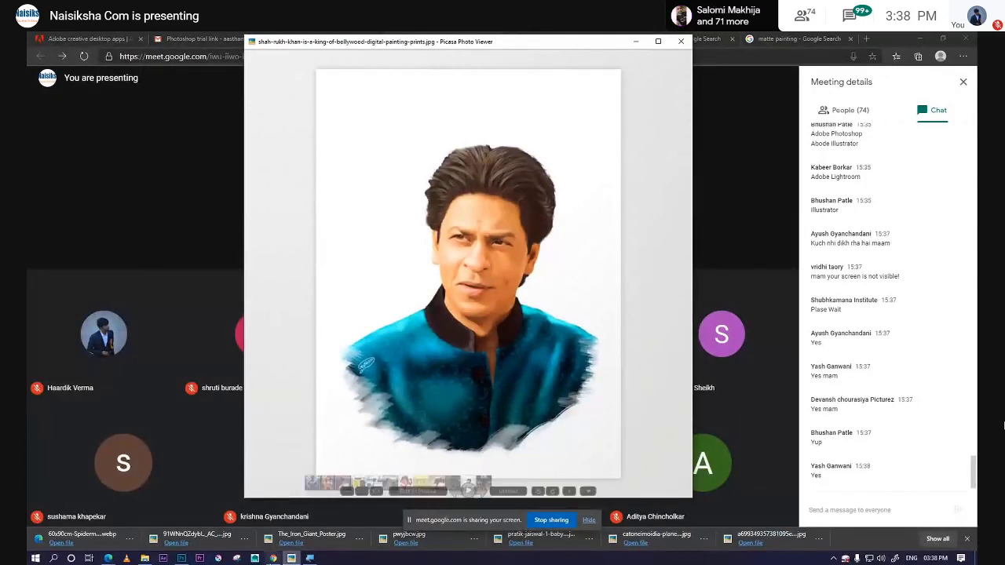
mouse_move(181, 558)
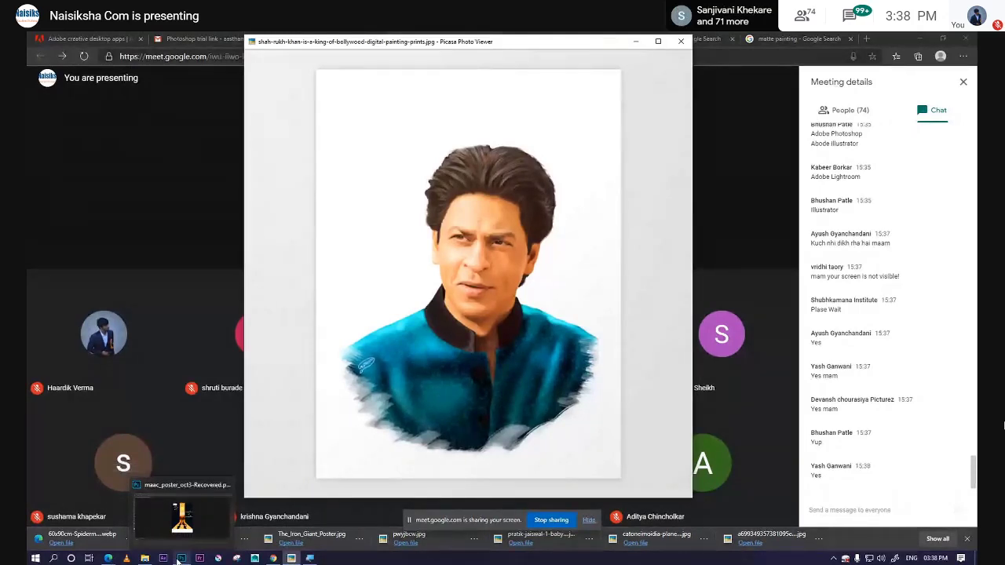
click(167, 539)
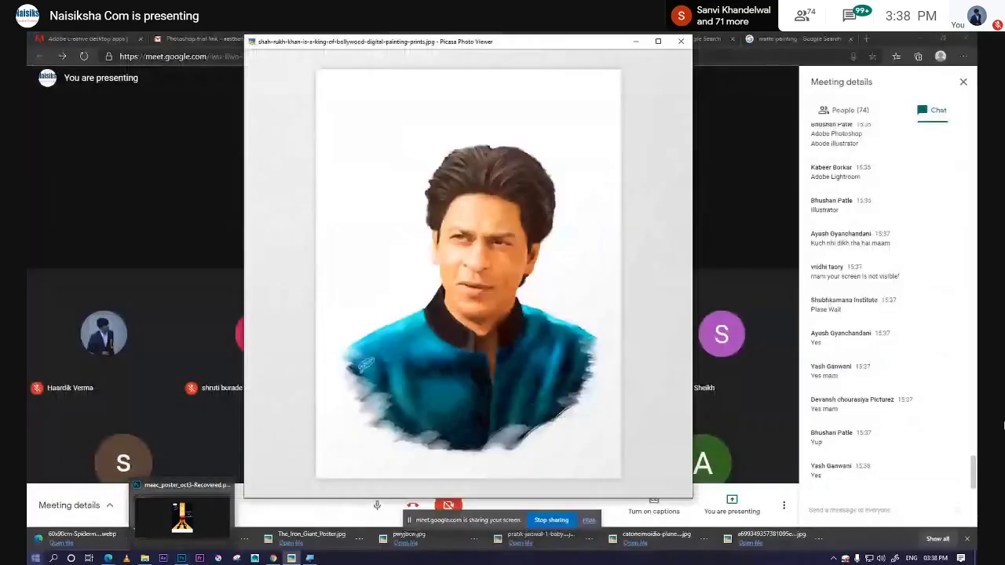
click(662, 47)
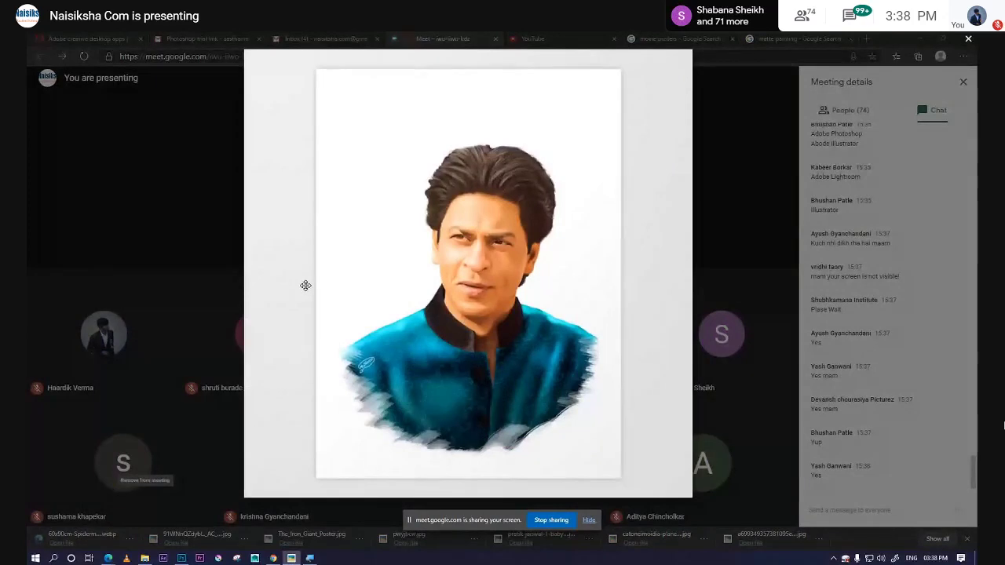
Advance the full-screen viewer to The Iron Giant movie poster
key(Right)
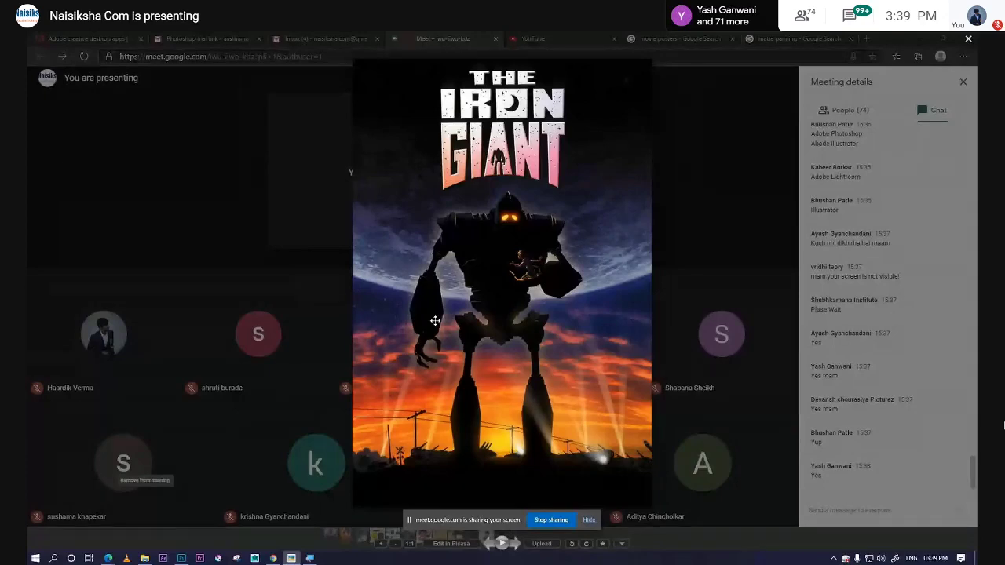
Advance through the Spider-Man and Aladdin posters to the goldfish bubble painting
click(328, 541)
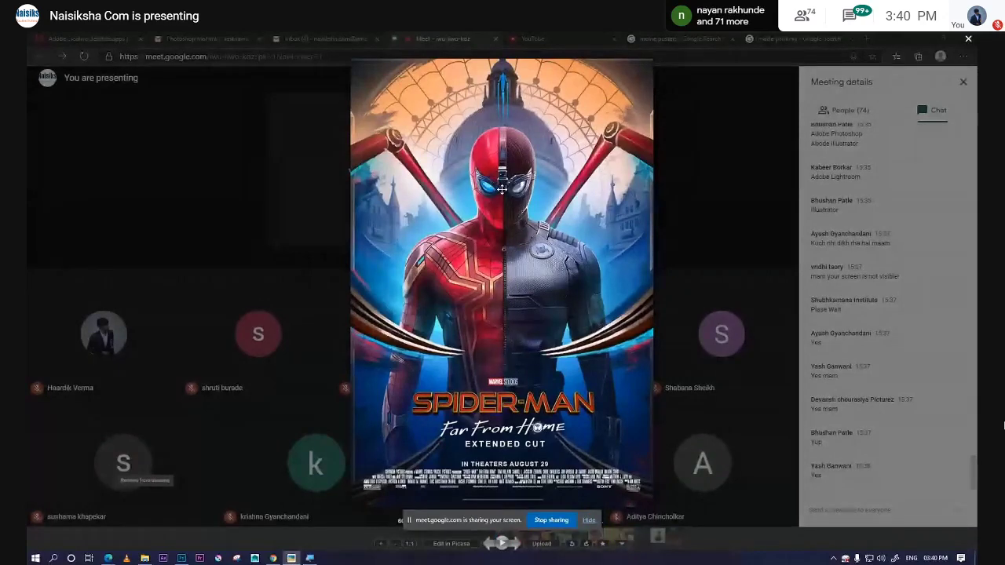
key(Right)
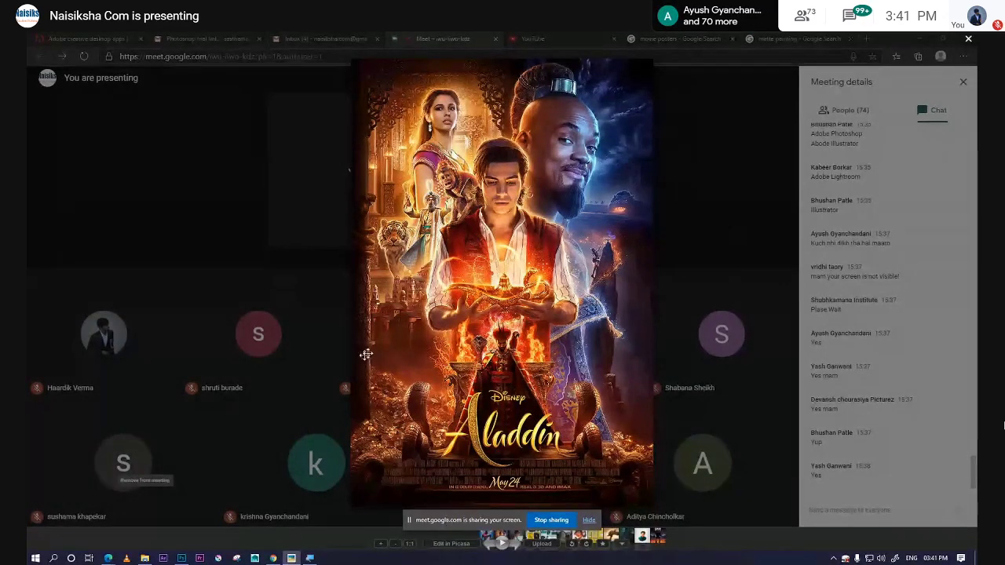
key(Right)
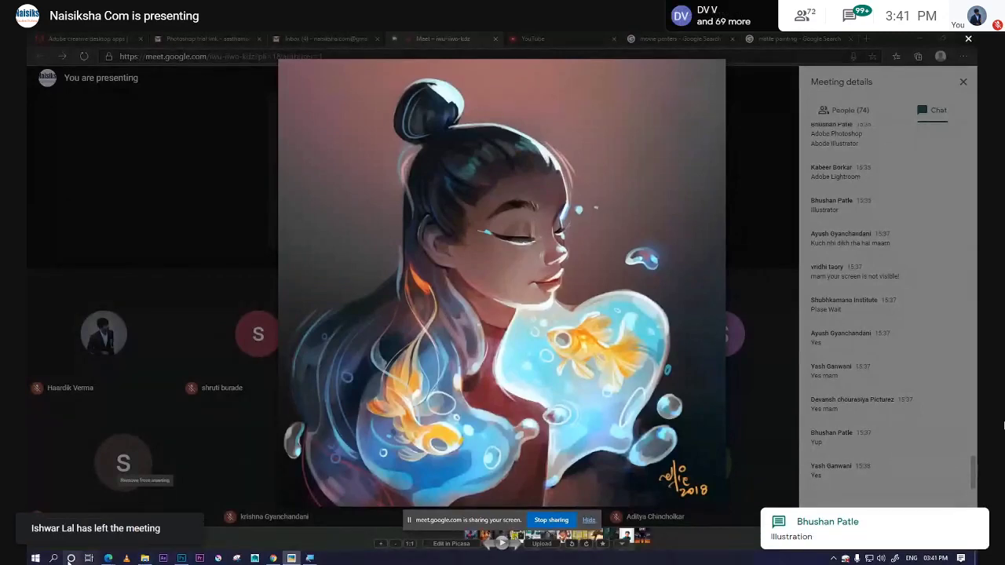
Switch windows back to the Meet presenting page with chat, then unmute the microphone
mouse_move(108, 559)
click(78, 495)
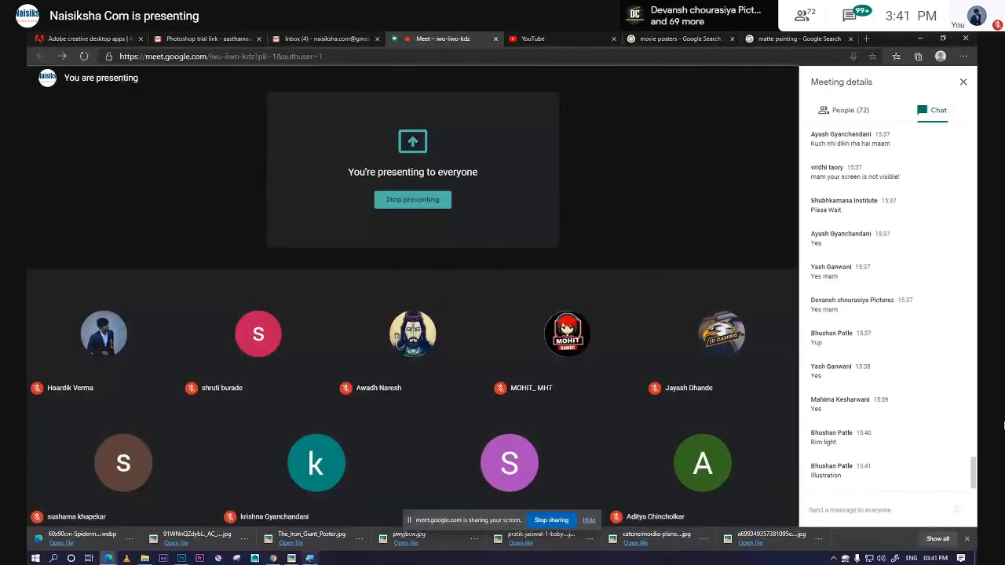
click(291, 558)
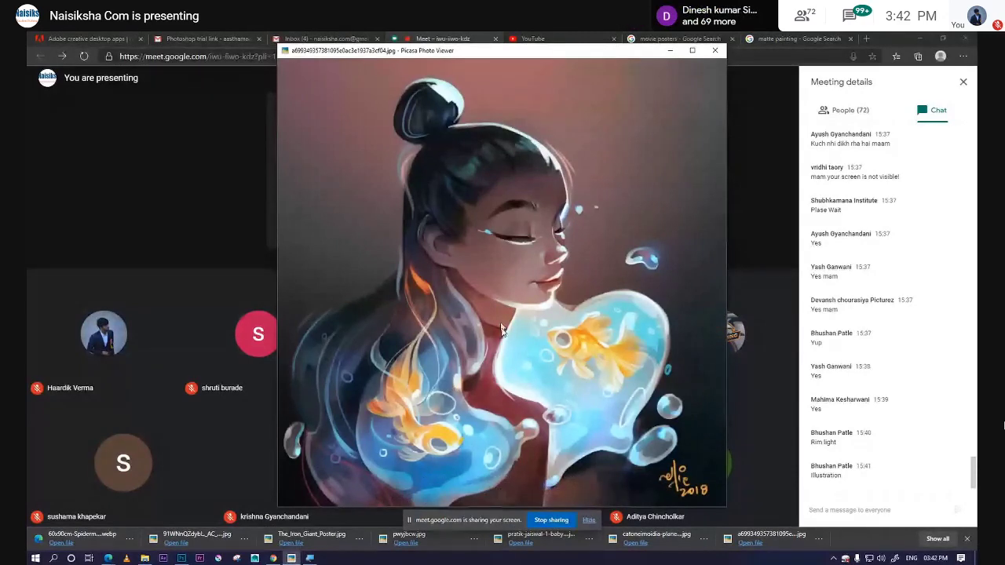
click(274, 558)
mouse_move(108, 558)
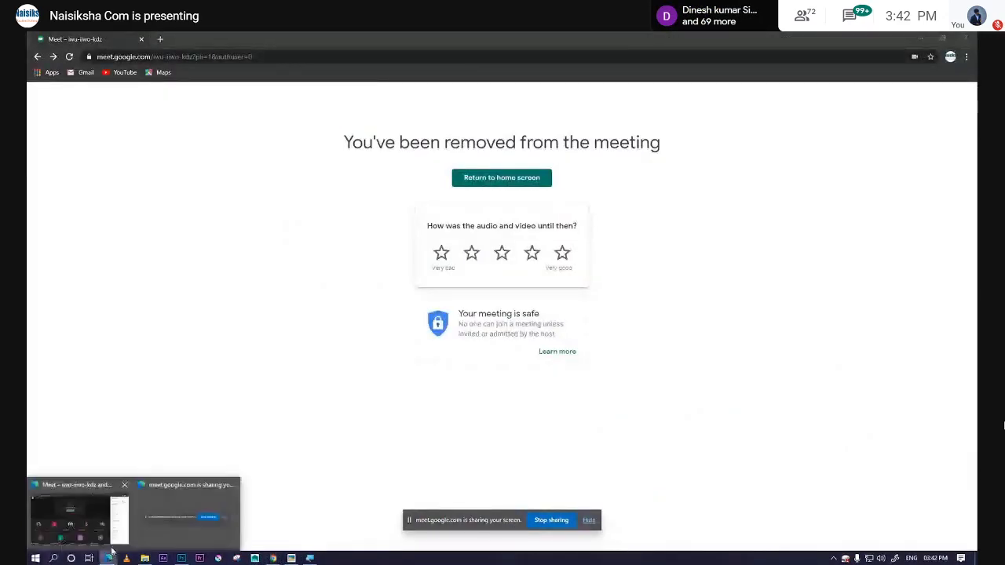
click(86, 519)
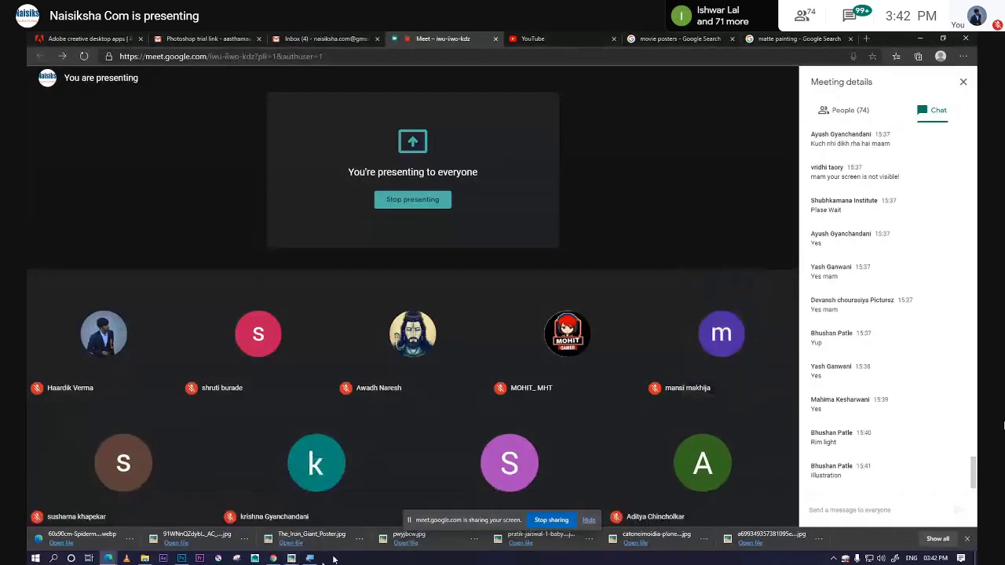
click(373, 505)
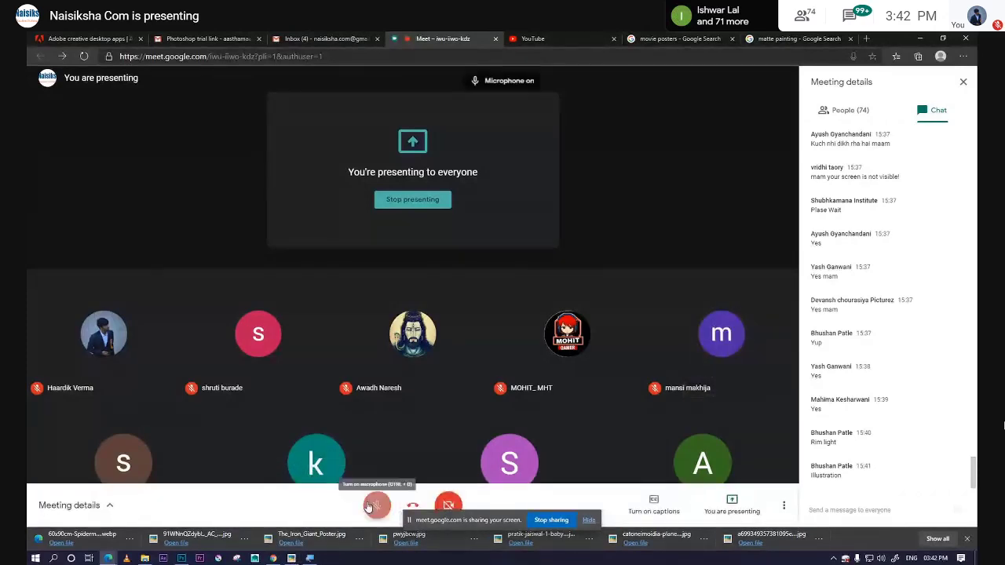
Bring the goldfish painting back up, then advance to birdland_banner_new.png
click(291, 558)
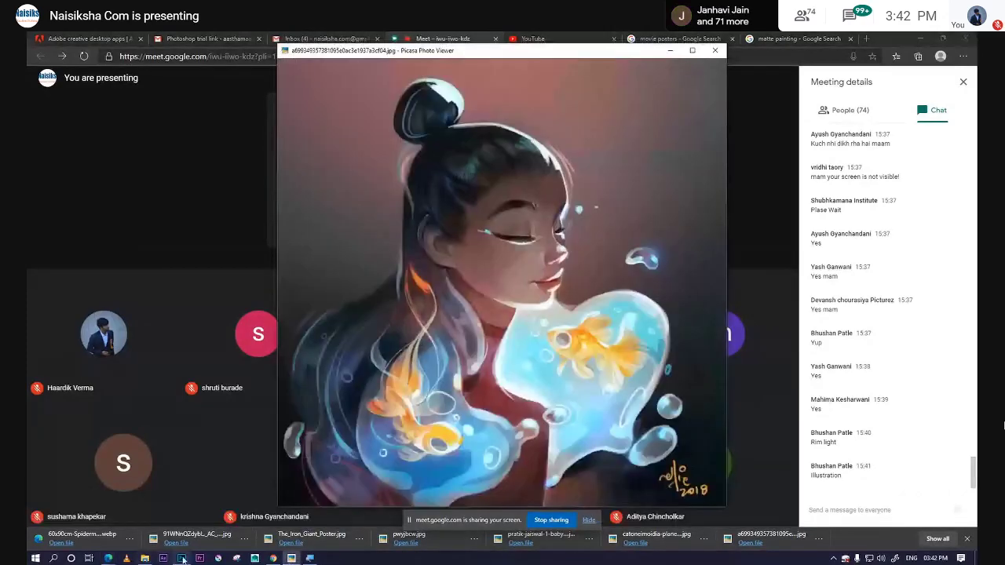
mouse_move(682, 489)
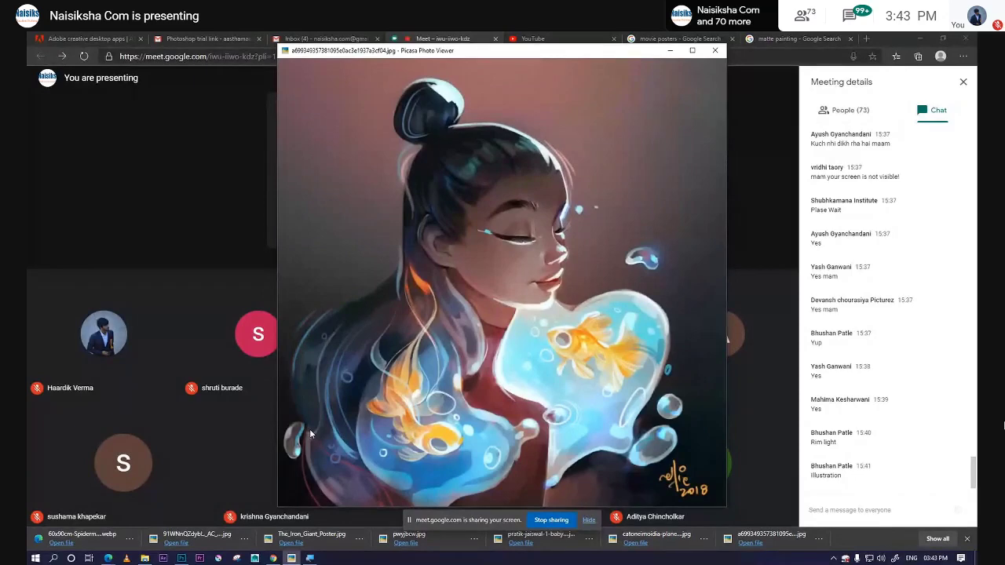
mouse_move(502, 314)
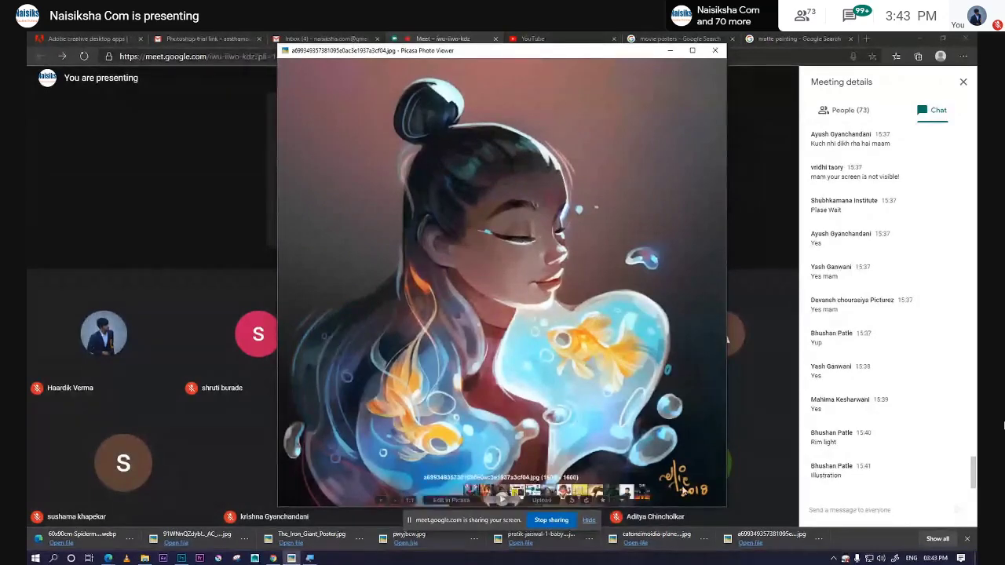
key(Right)
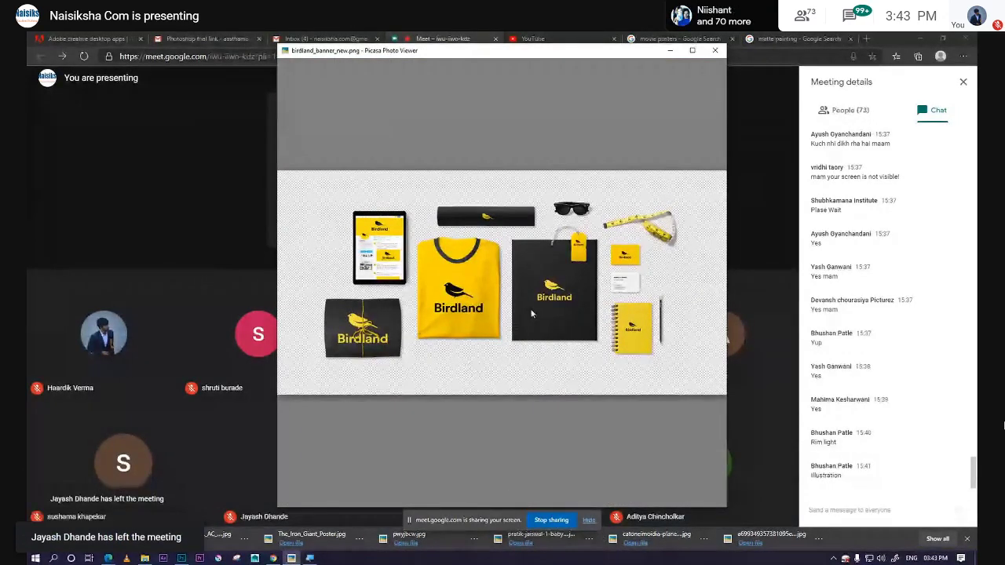
Show the Birdland branding mockup full screen and zoom it to about 63%
scroll(605, 393, up, 2)
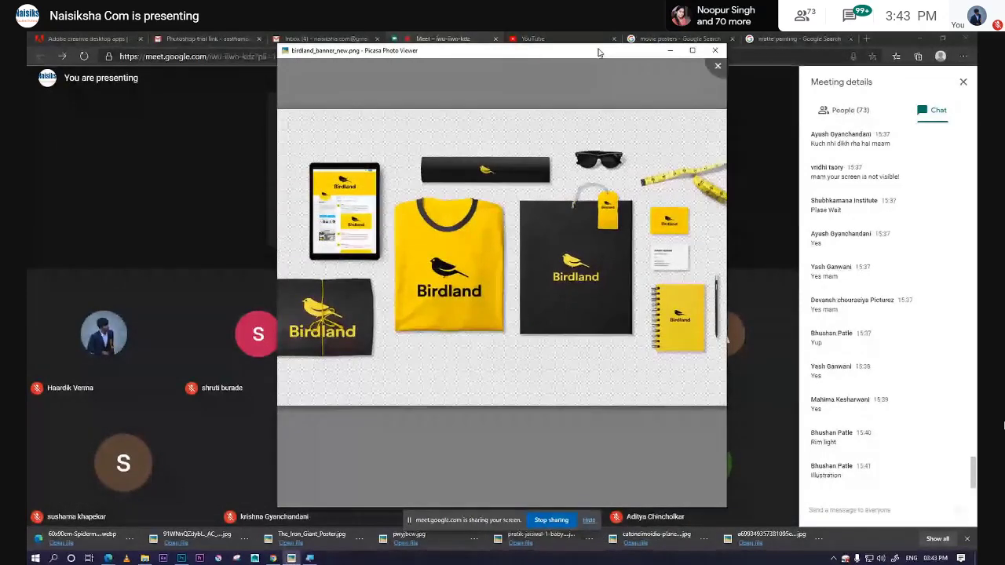
double_click(598, 47)
scroll(619, 327, up, 1)
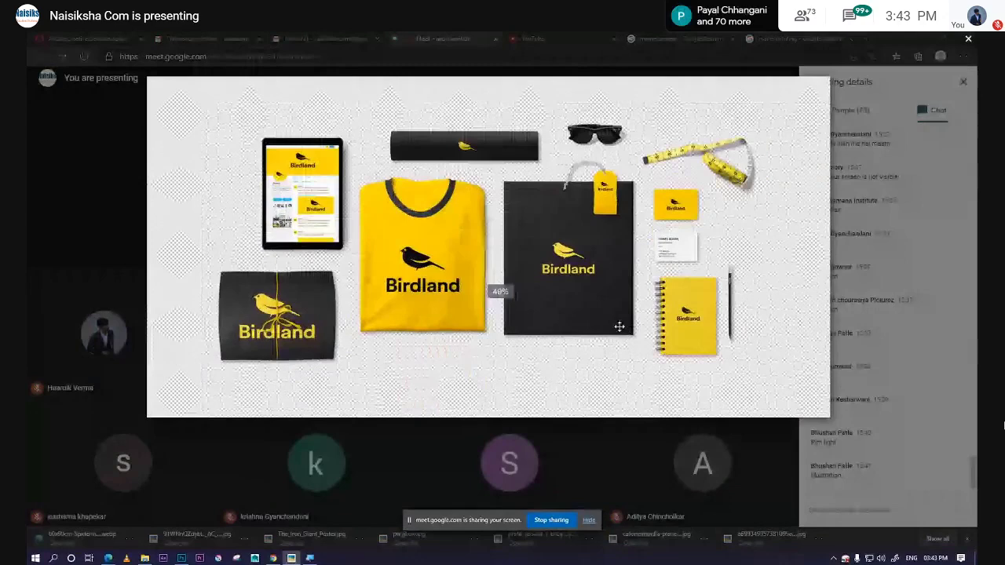
scroll(628, 331, up, 2)
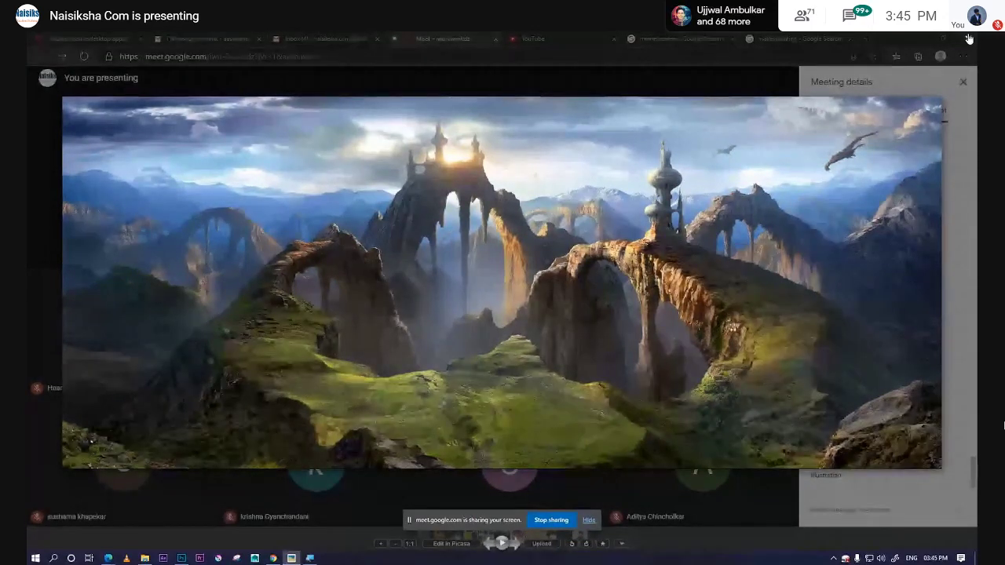
Drag the stone-arch matte painting to shift its position on screen
mouse_move(528, 187)
mouse_down()
mouse_move(714, 248)
mouse_move(512, 172)
mouse_up()
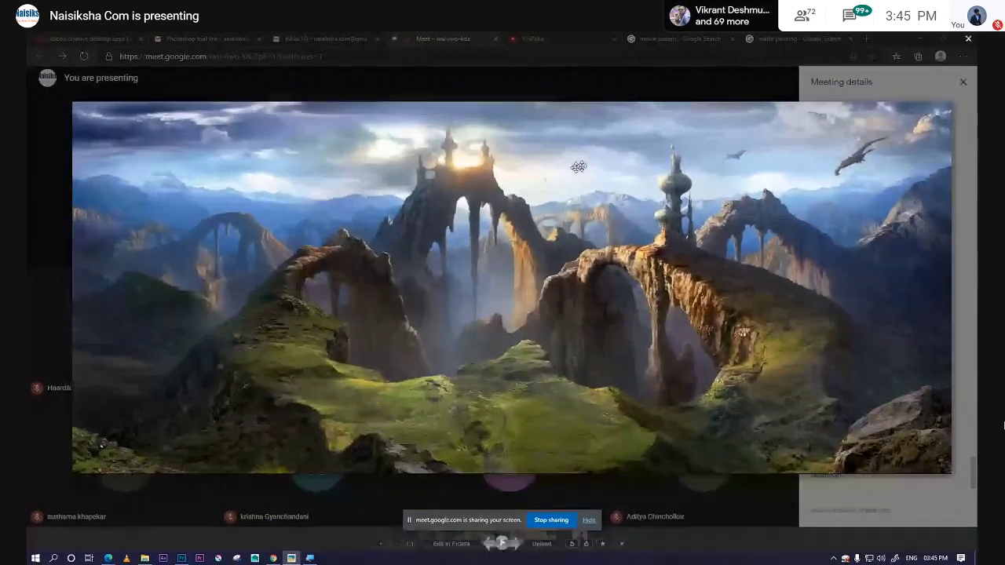
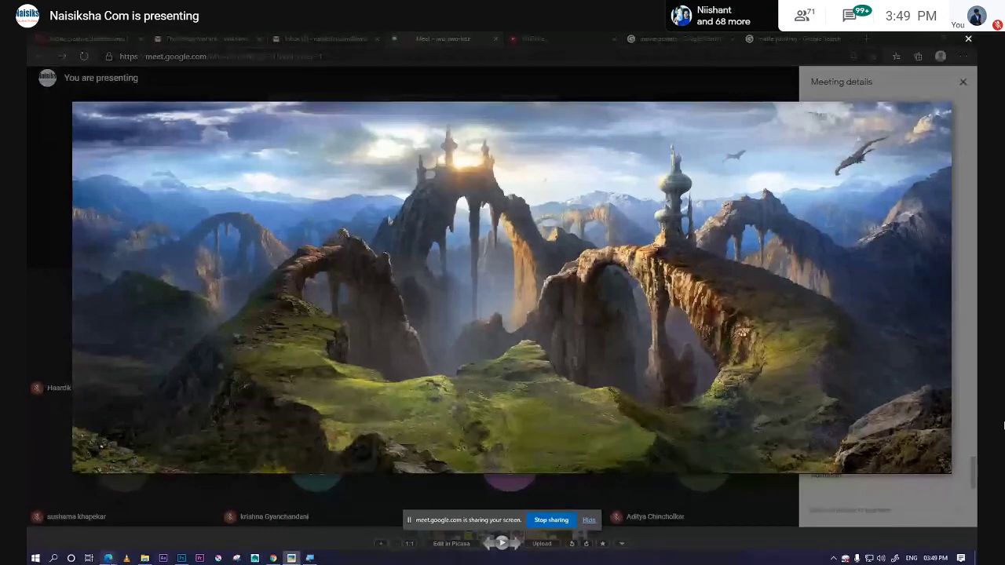
Exit the full-screen landscape photo and return to the Photoshop poster window
key(Escape)
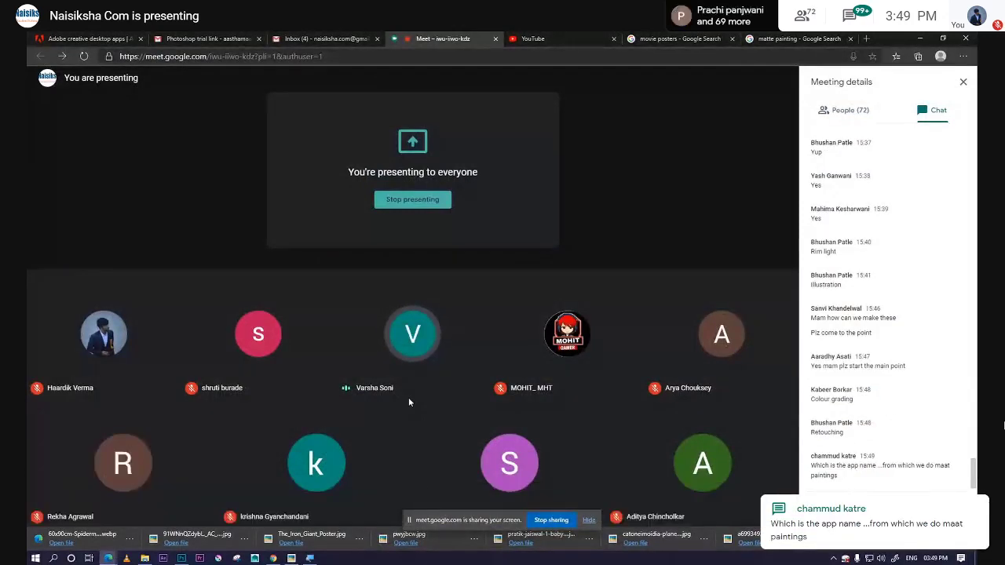
mouse_move(316, 463)
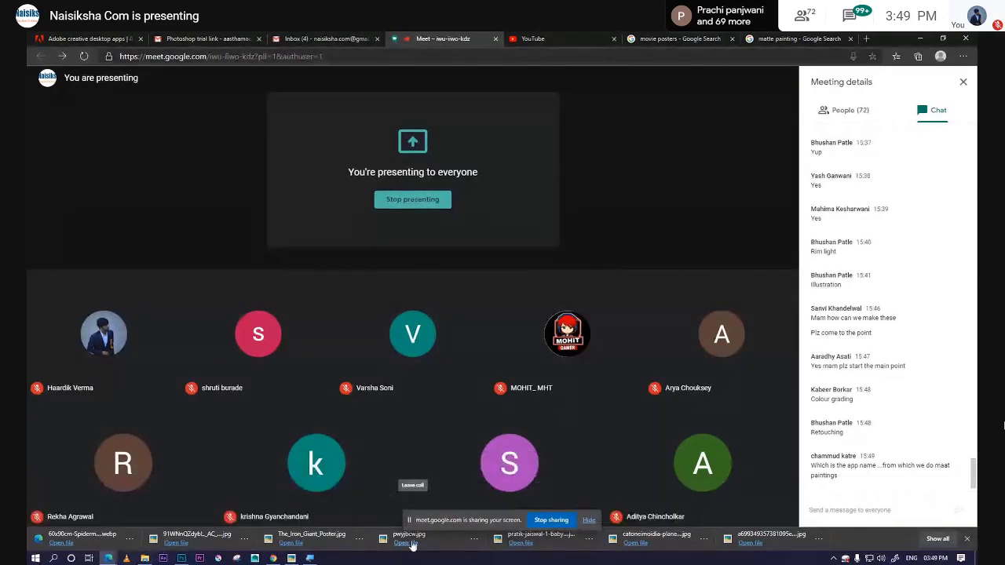
click(182, 559)
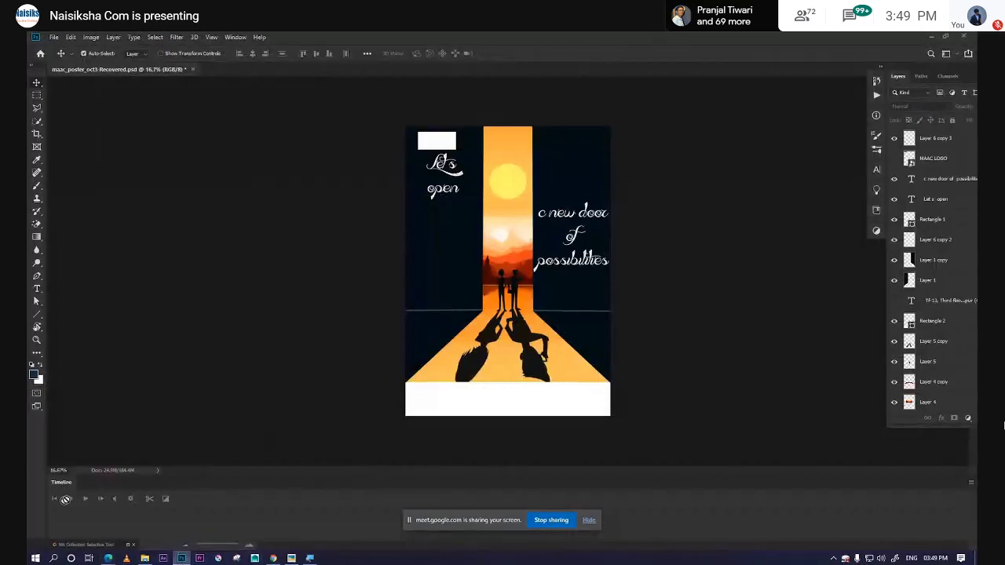
Open the landscape image in Picasa full screen and advance to the yellow stationery mockup
click(292, 559)
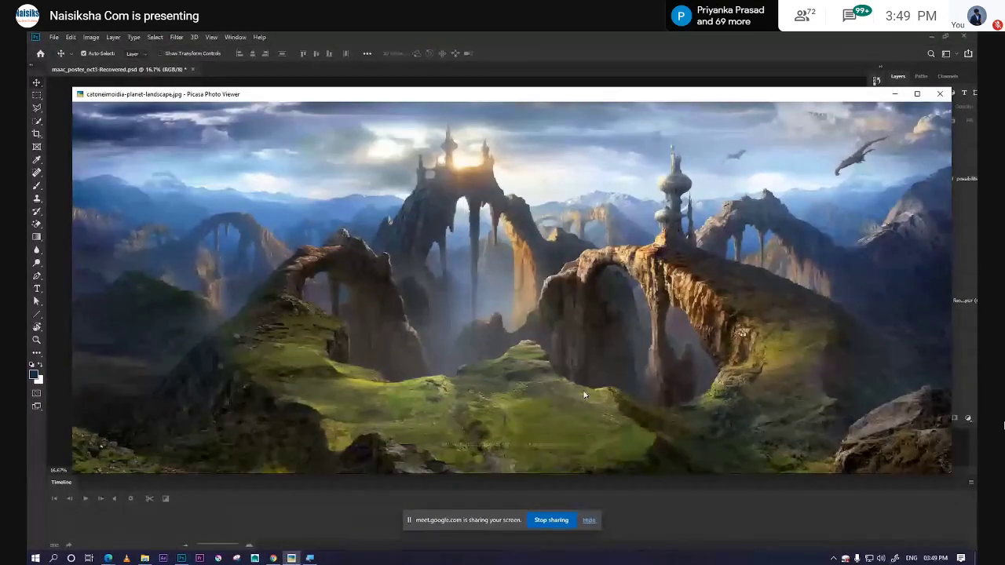
scroll(585, 395, down, 1)
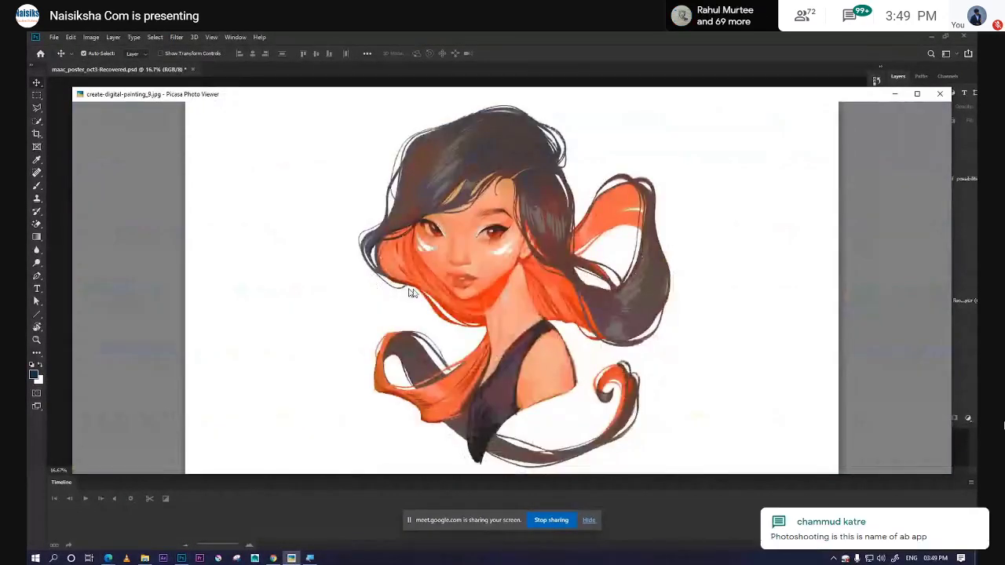
double_click(613, 95)
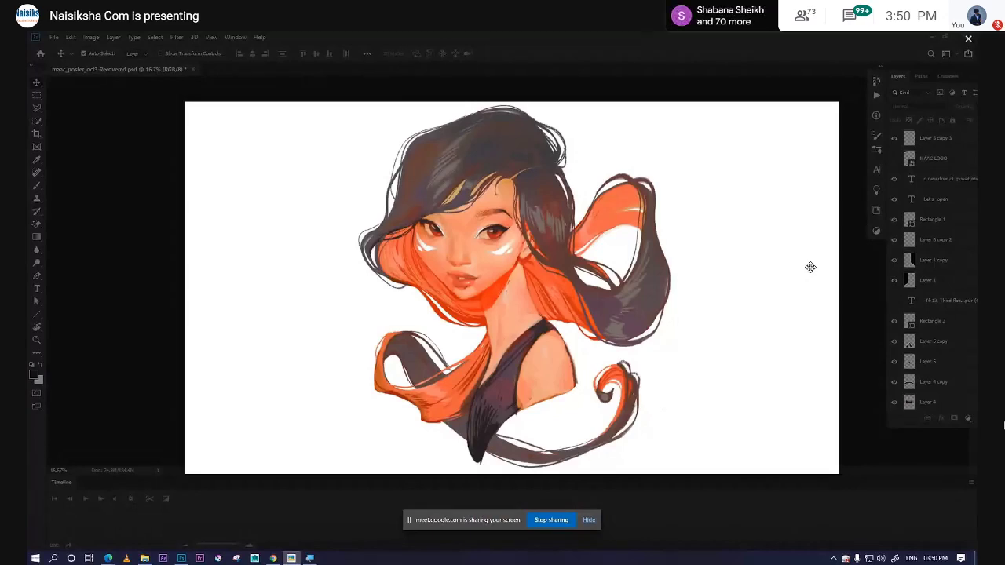
key(Right)
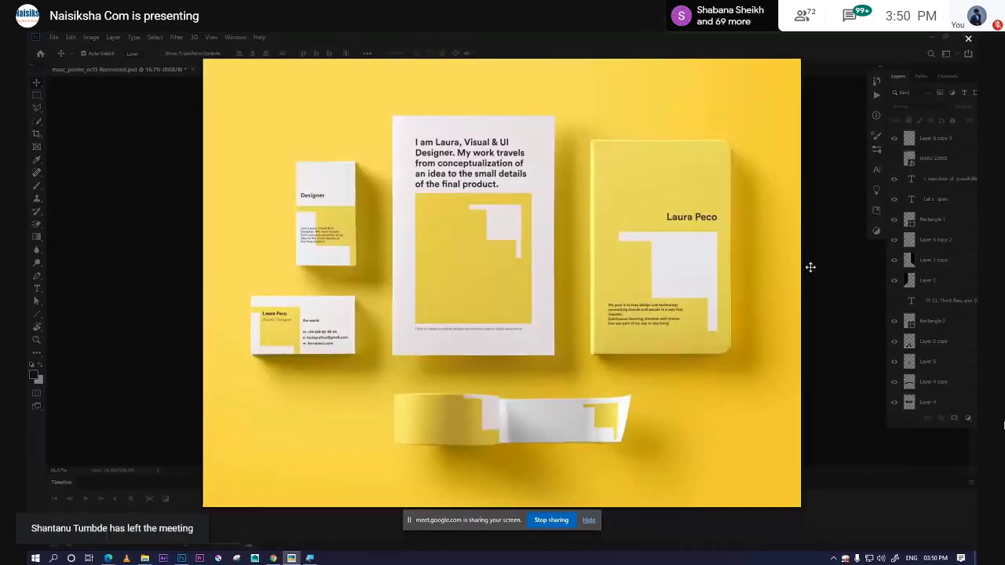
Advance through the artworks to the misty jungle painting with the meditating statue and deer
key(Right)
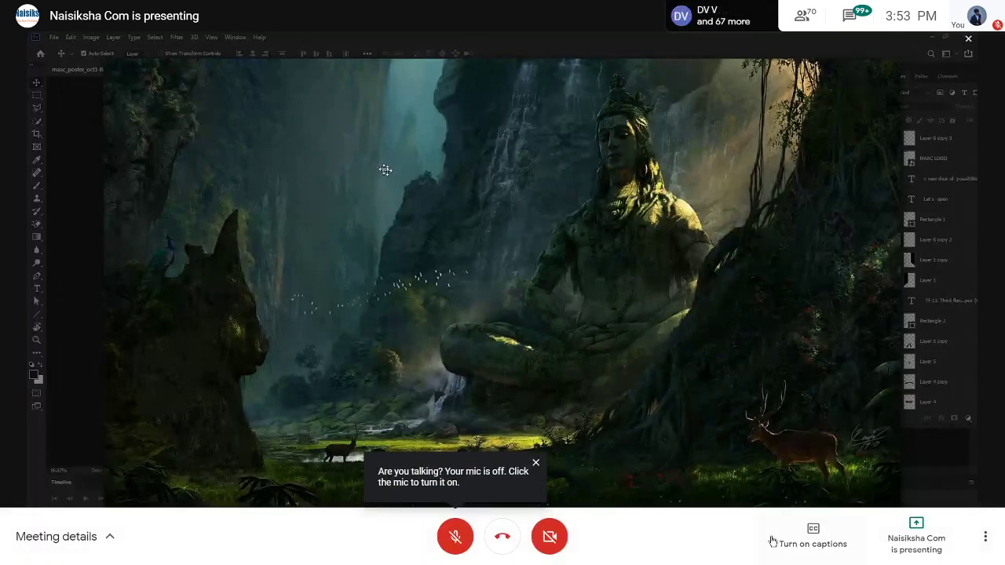
Dismiss the muted-mic prompt, exit Picasa full screen and minimize it to reveal the poster
click(535, 462)
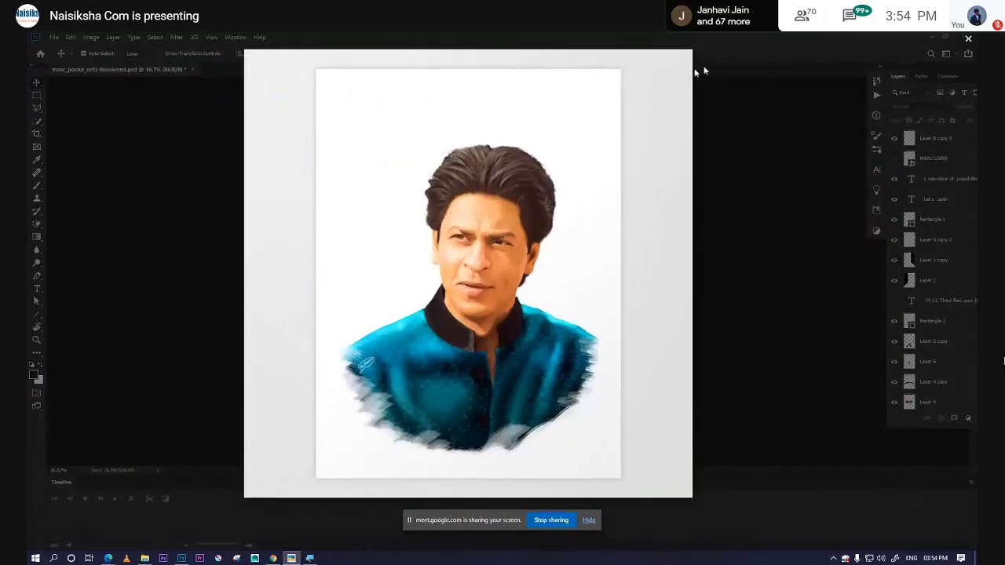
drag(637, 49, 629, 117)
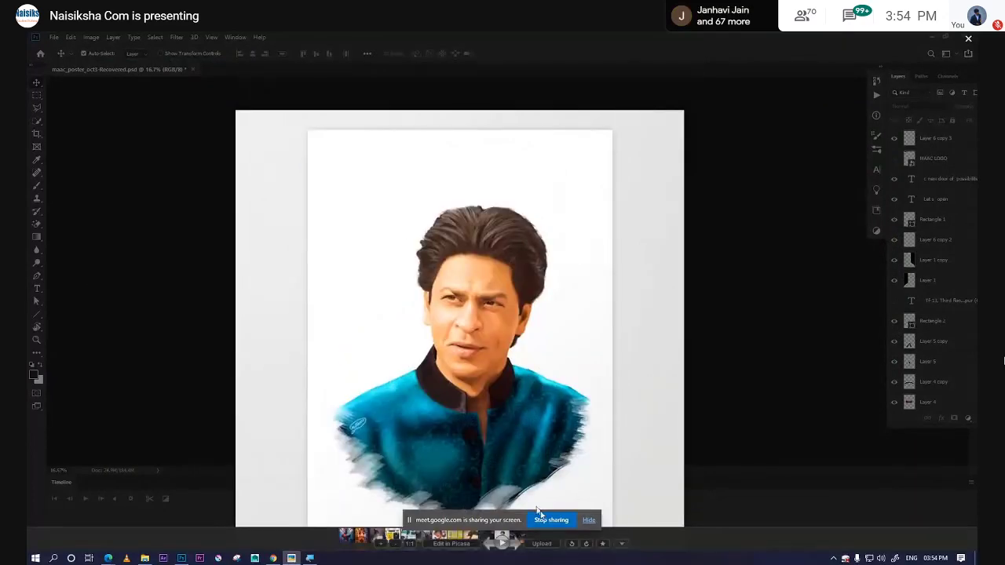
double_click(717, 245)
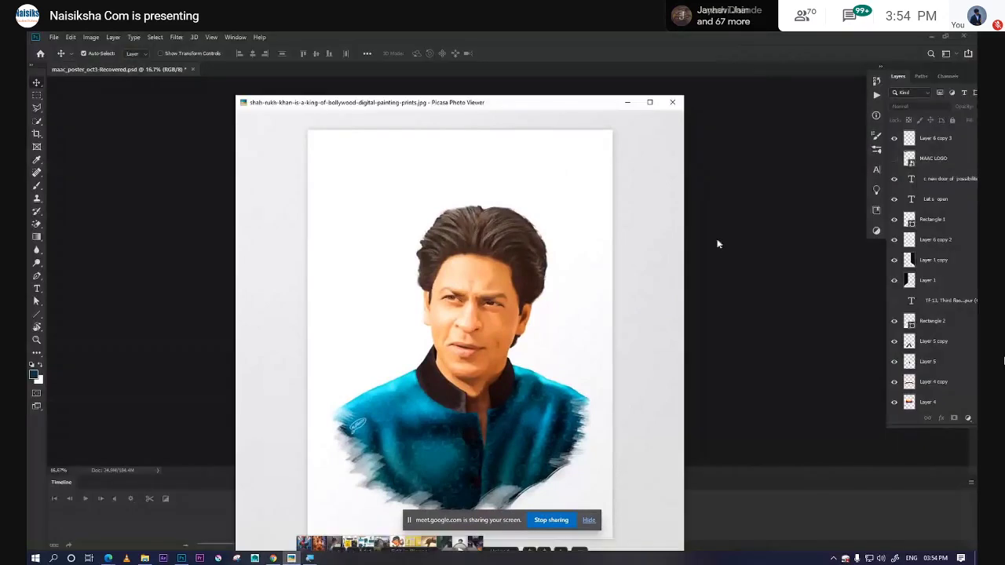
click(626, 103)
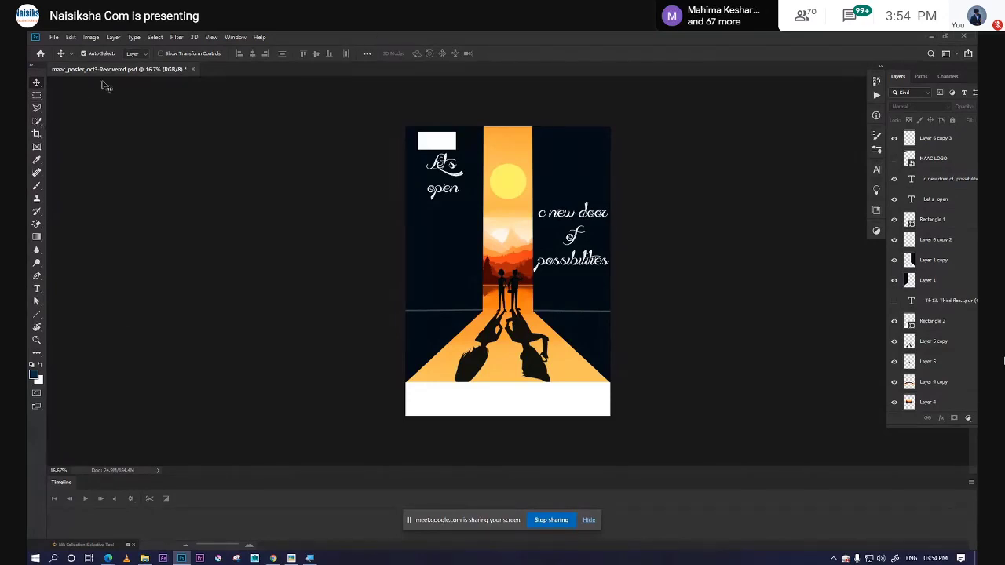
Float and minimize the poster document, re-dock the Layers panel, and choose File > New
drag(102, 69, 140, 163)
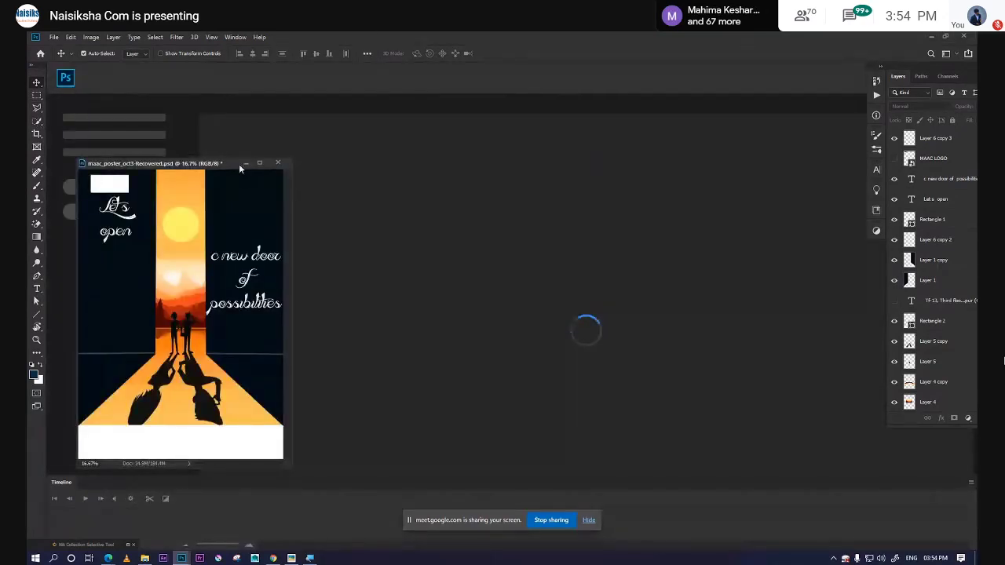
click(244, 163)
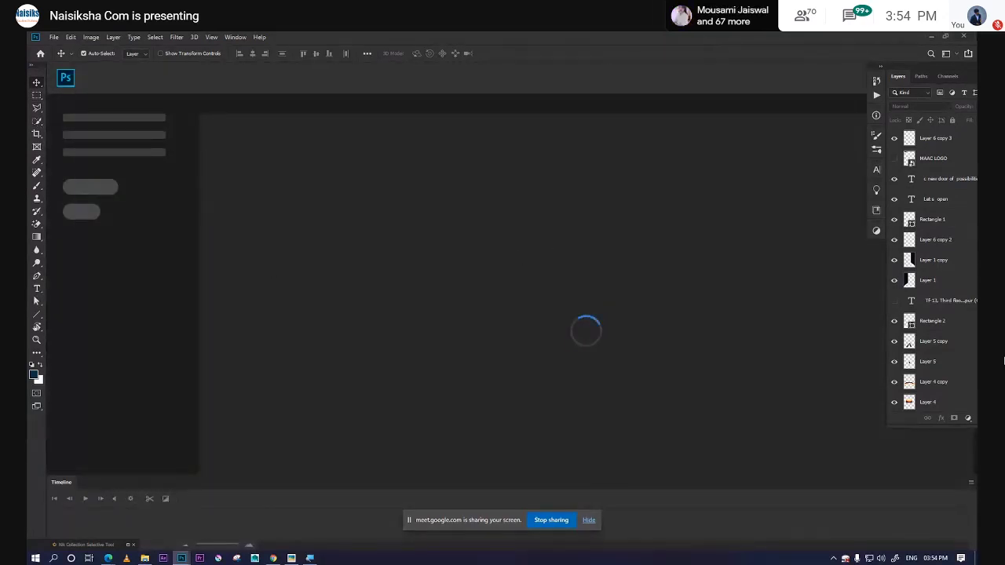
drag(915, 69, 810, 128)
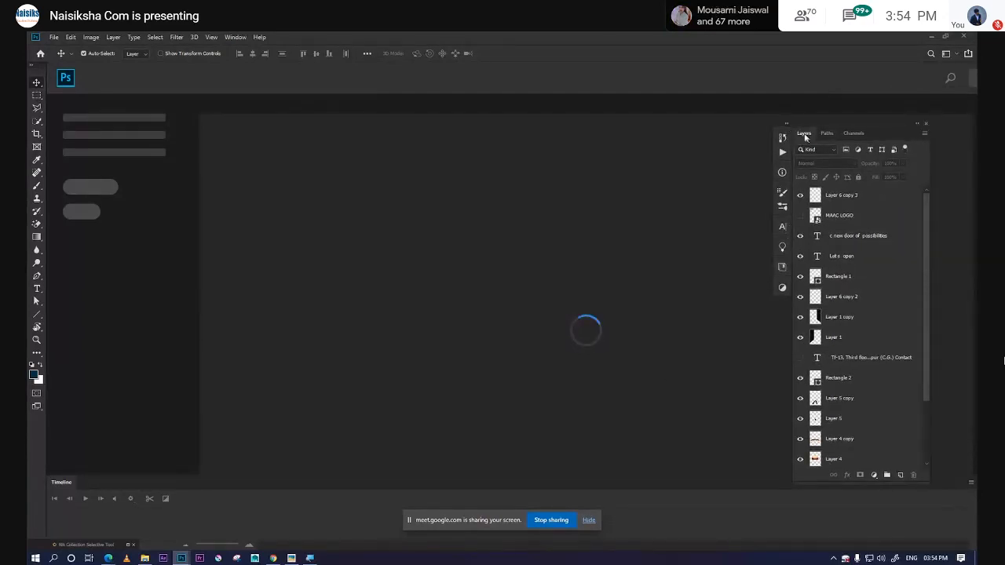
drag(800, 135, 930, 106)
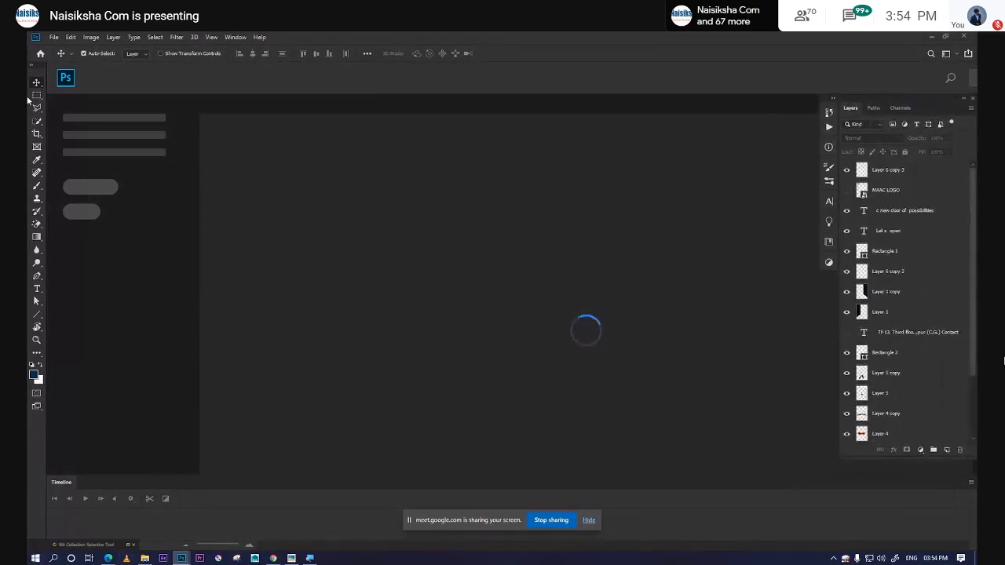
click(54, 37)
click(94, 68)
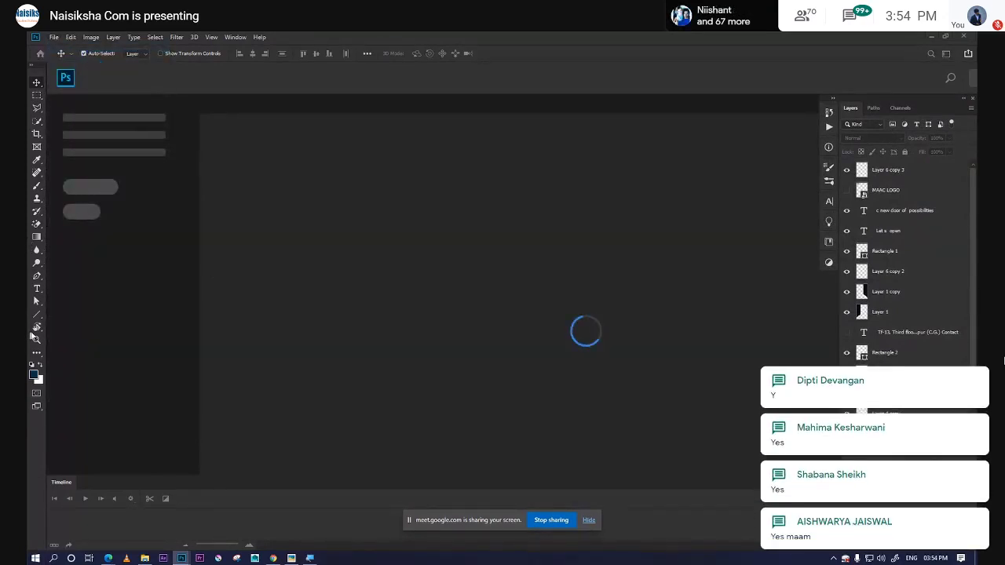
Reposition the New Document dialog and scroll through its recent presets
drag(522, 99, 574, 105)
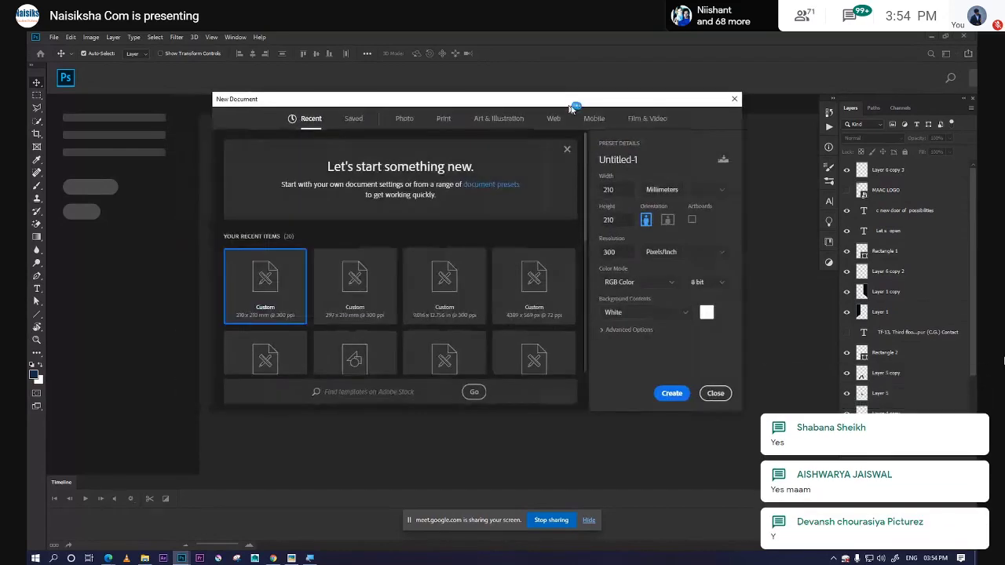
click(571, 153)
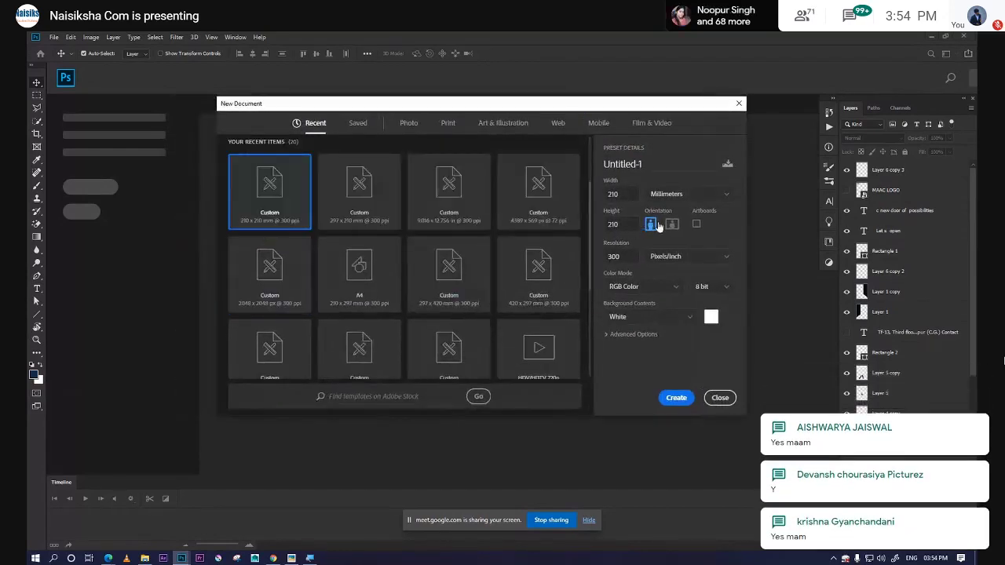
scroll(510, 293, down, 5)
scroll(511, 289, up, 2)
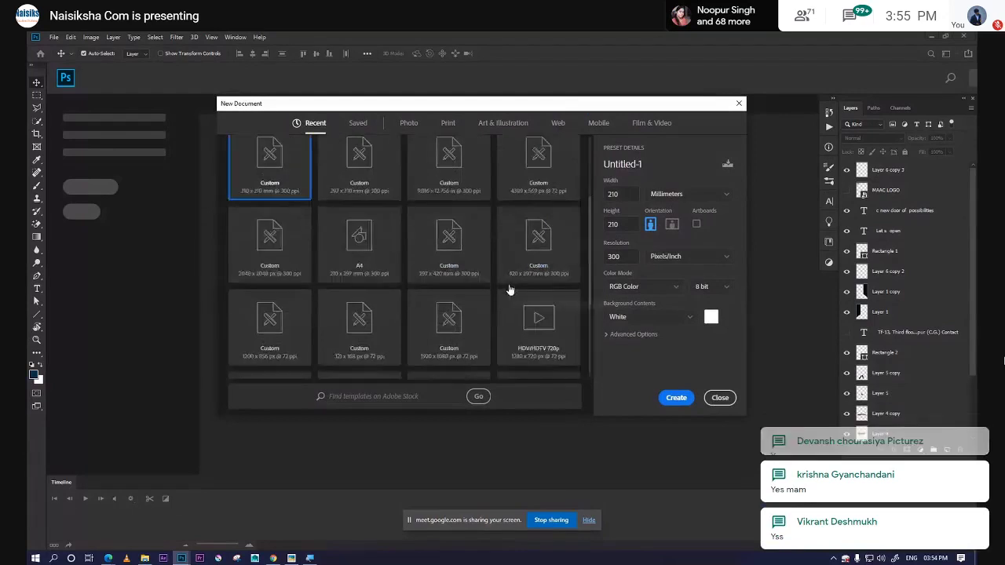
scroll(511, 291, up, 3)
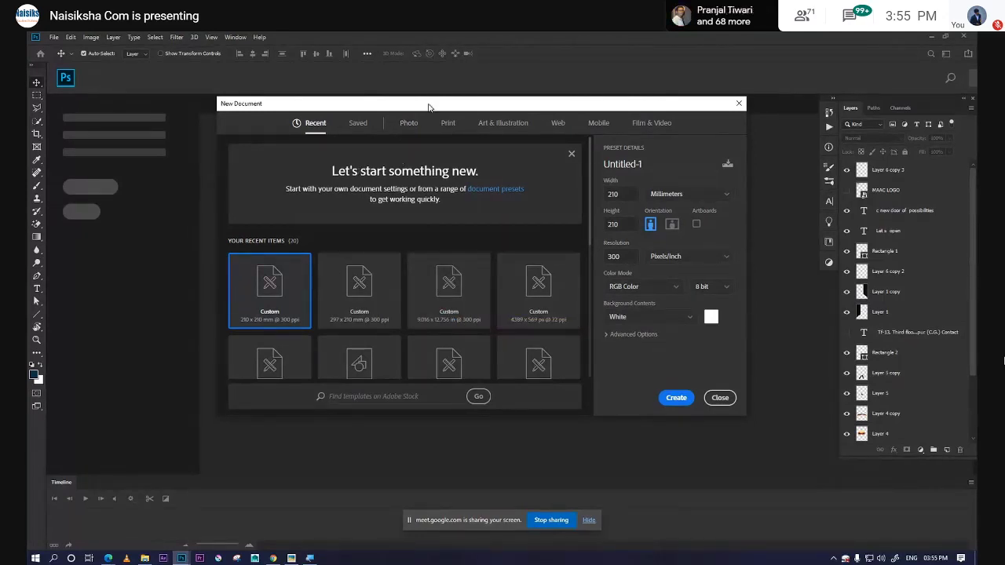
drag(428, 106, 417, 81)
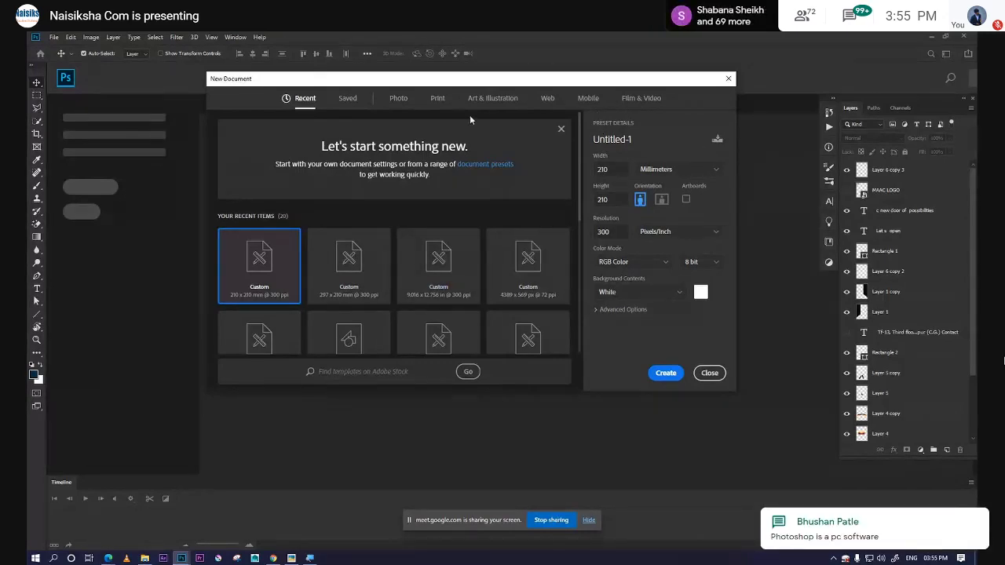
drag(462, 78, 430, 90)
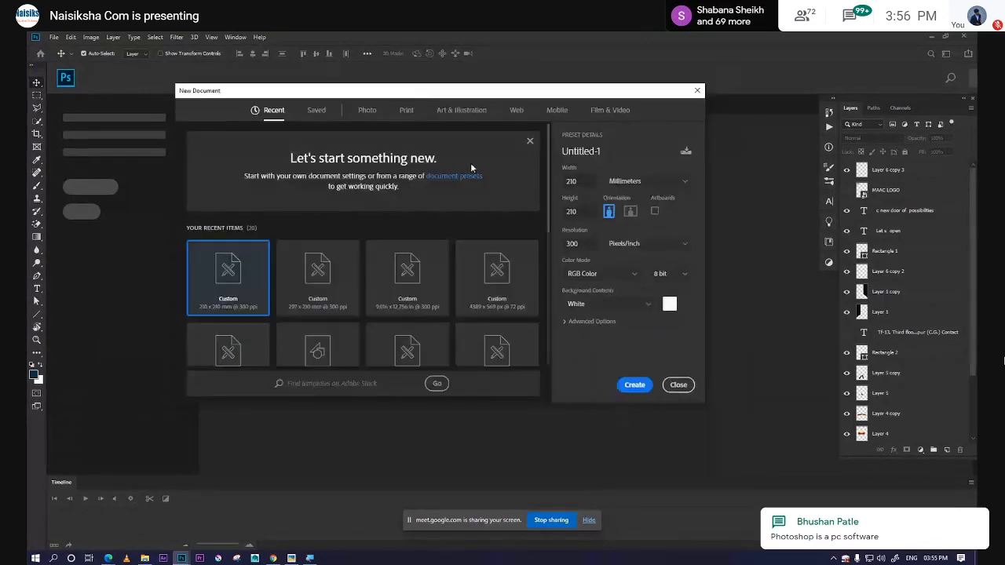
scroll(460, 291, down, 3)
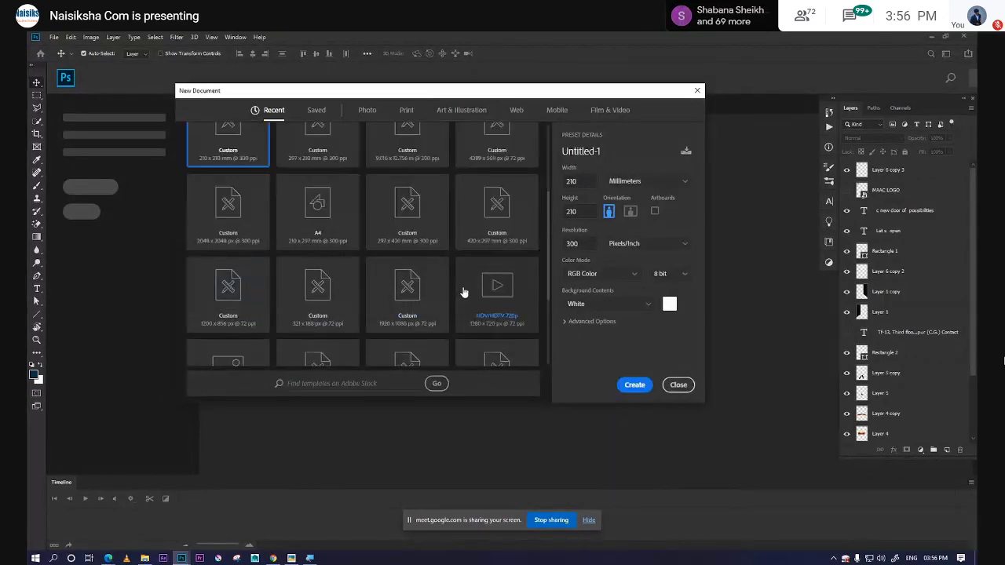
scroll(464, 292, down, 2)
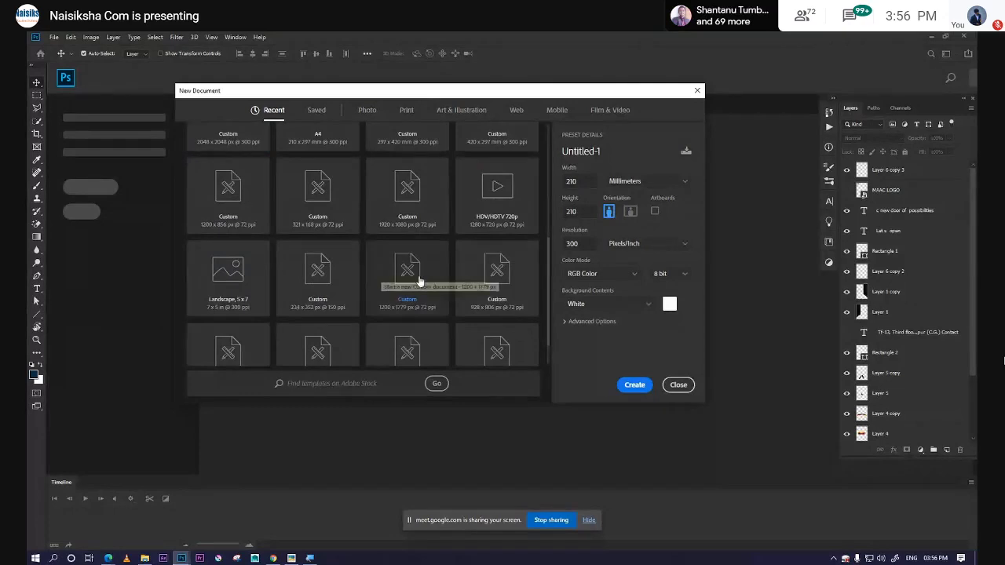
scroll(406, 274, down, 1)
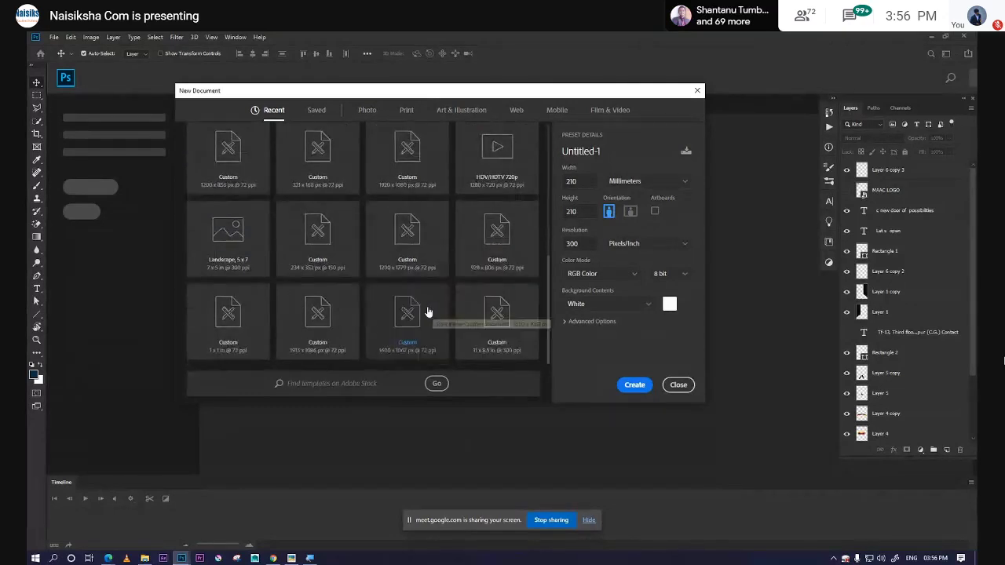
scroll(428, 312, up, 5)
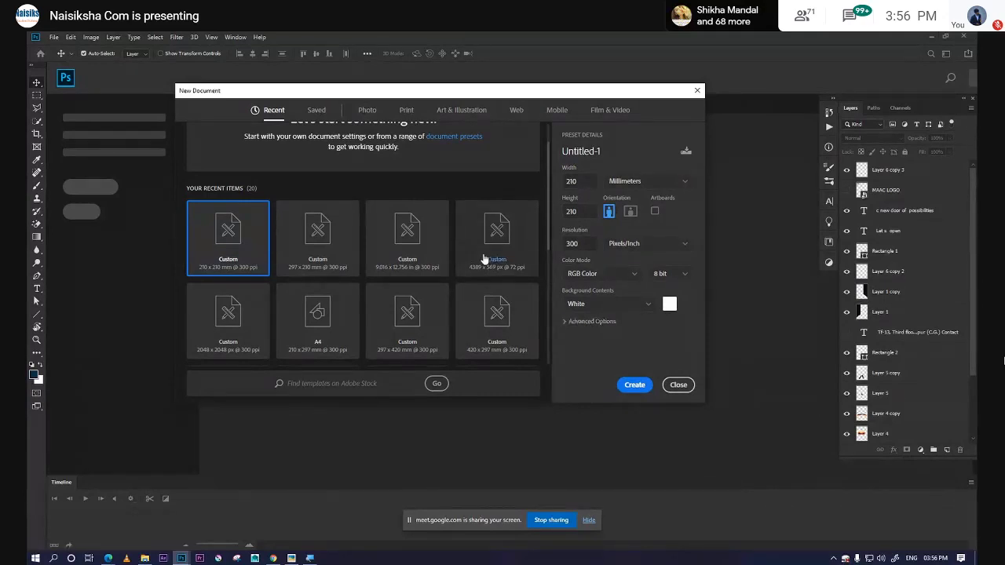
Browse the Photo, Print, Web and Art & Illustration presets, then create a Landscape 4 x 6 document
click(367, 110)
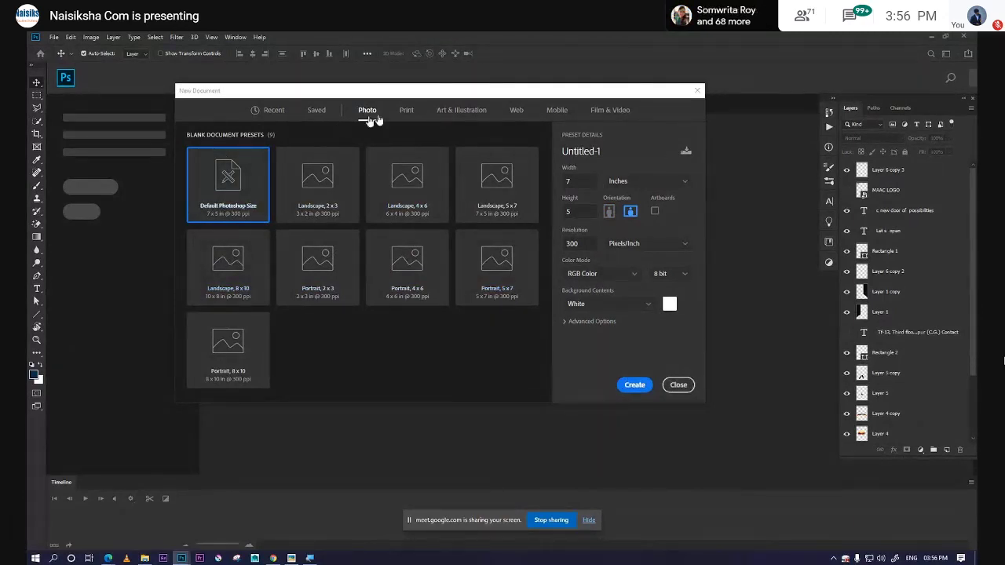
click(406, 112)
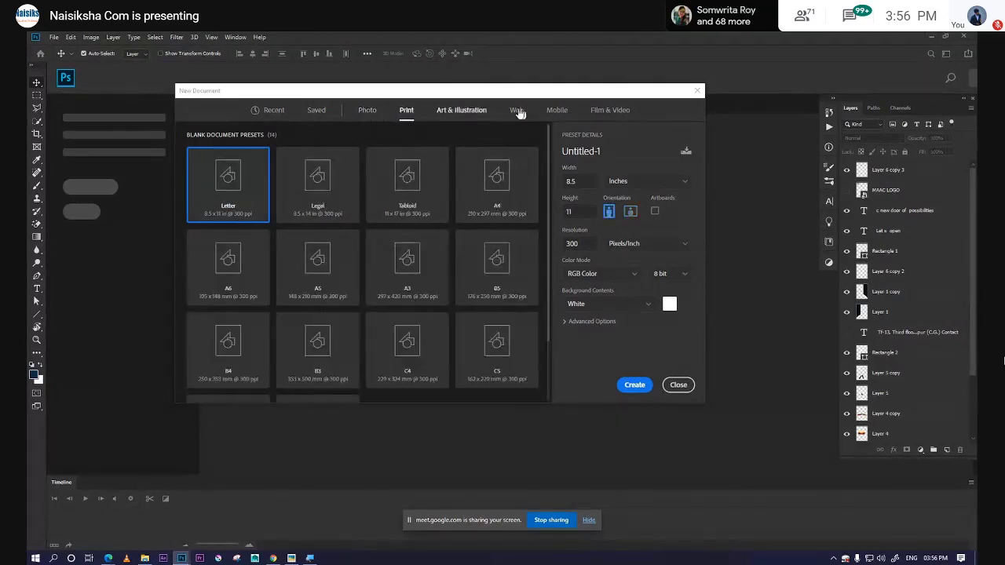
click(516, 109)
click(462, 110)
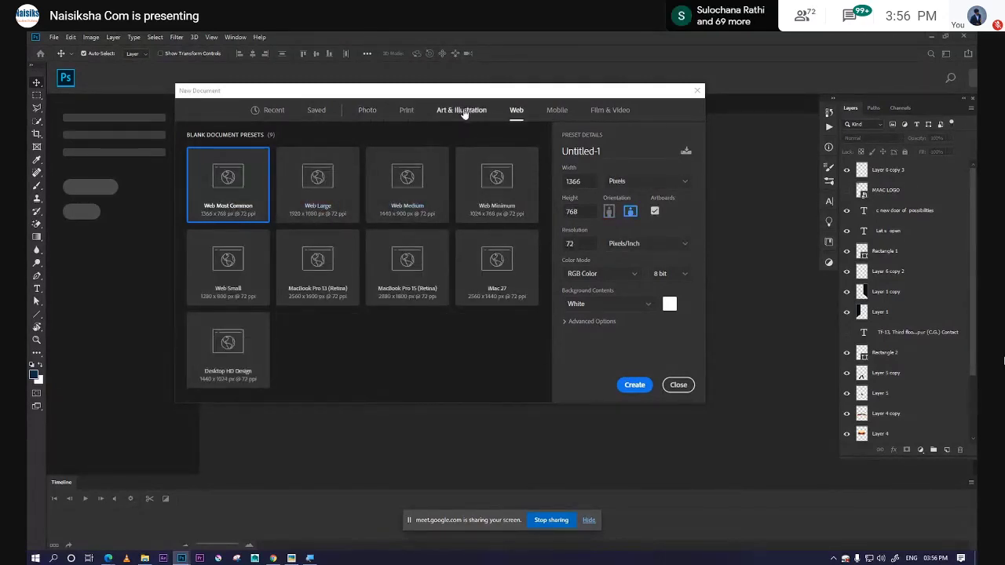
click(367, 110)
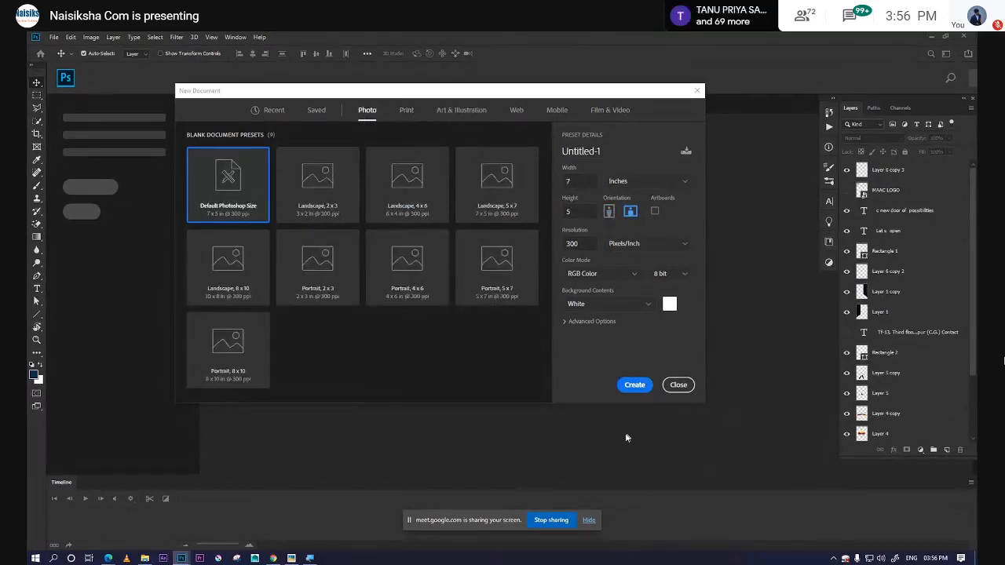
click(486, 214)
click(396, 211)
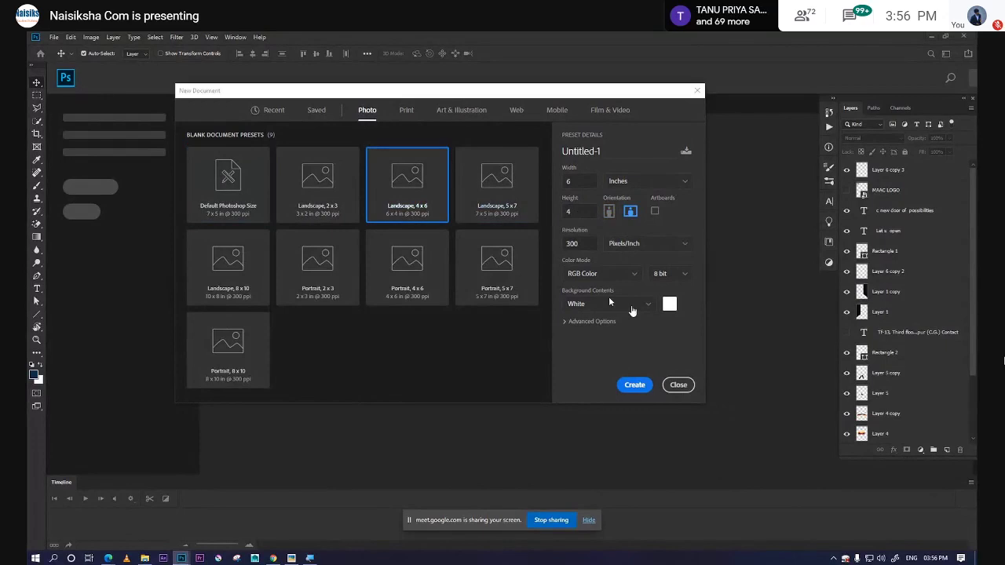
click(633, 386)
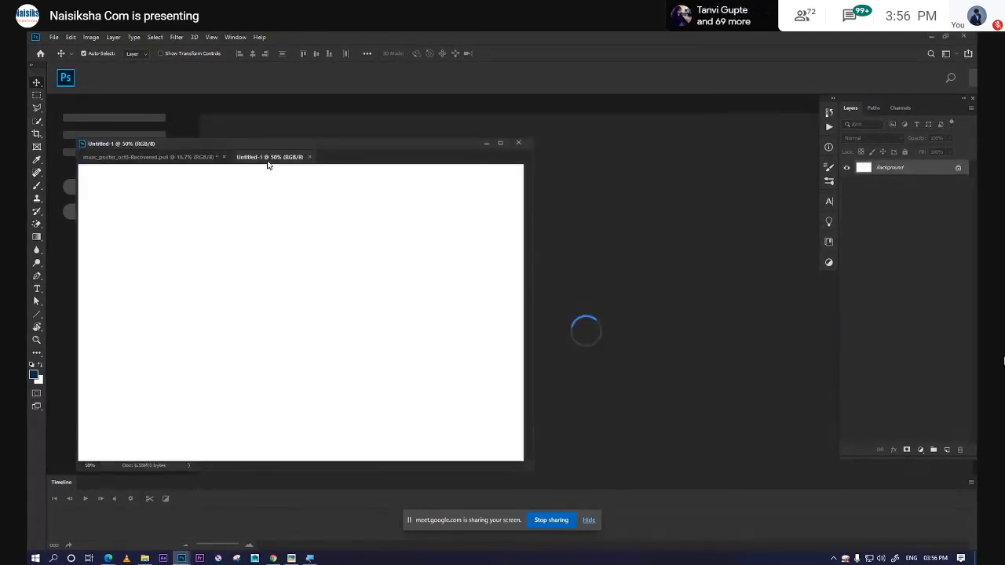
Float Untitled-1 in its own restored window, hide the poster, and select the Brush tool
drag(267, 157, 345, 118)
drag(451, 146, 336, 263)
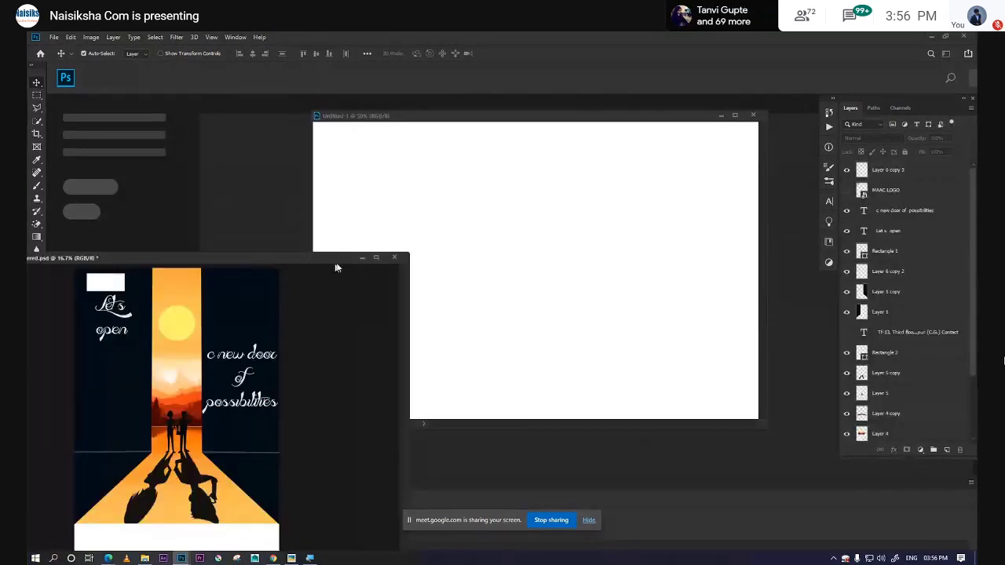
click(362, 257)
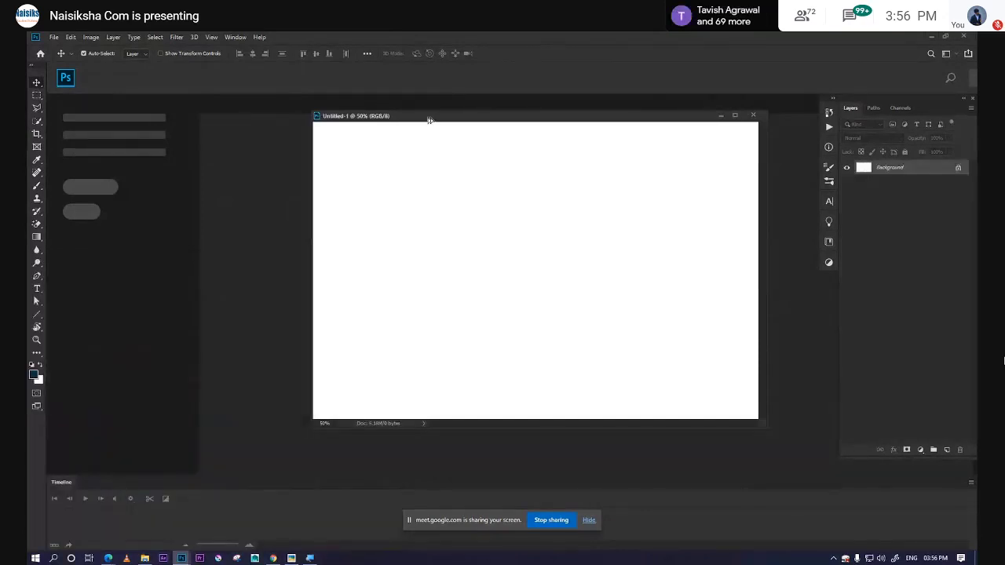
drag(430, 119, 401, 117)
double_click(401, 117)
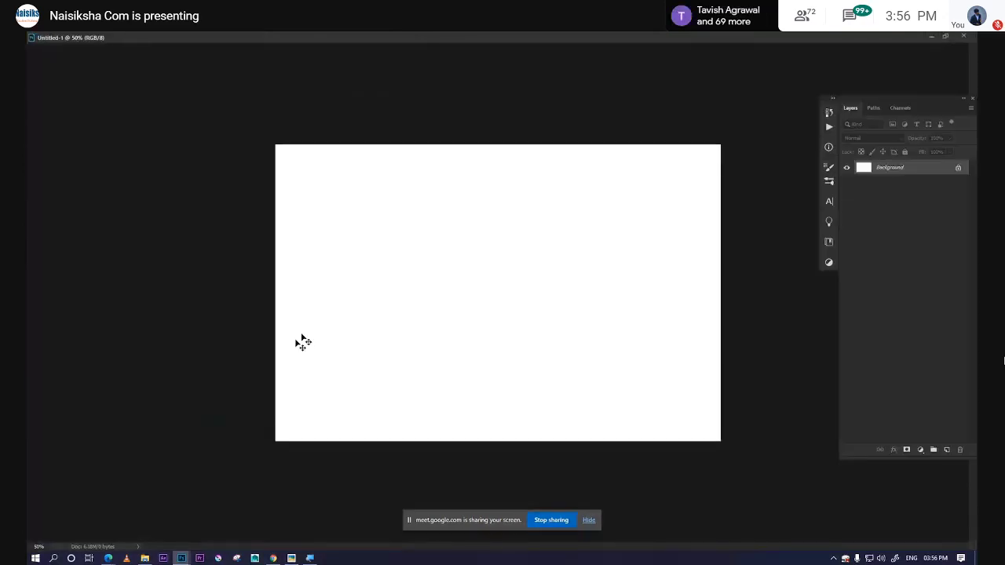
click(945, 37)
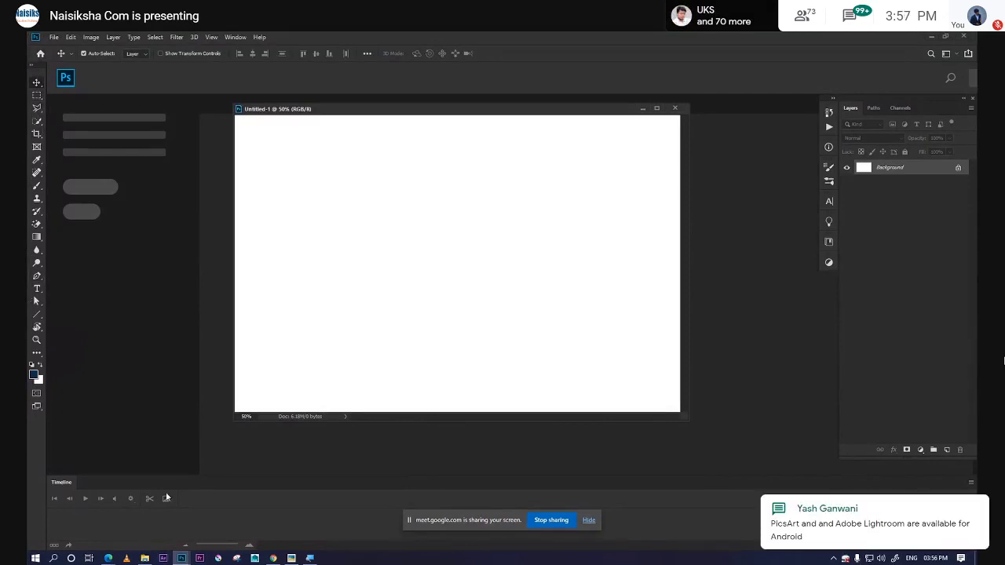
click(37, 186)
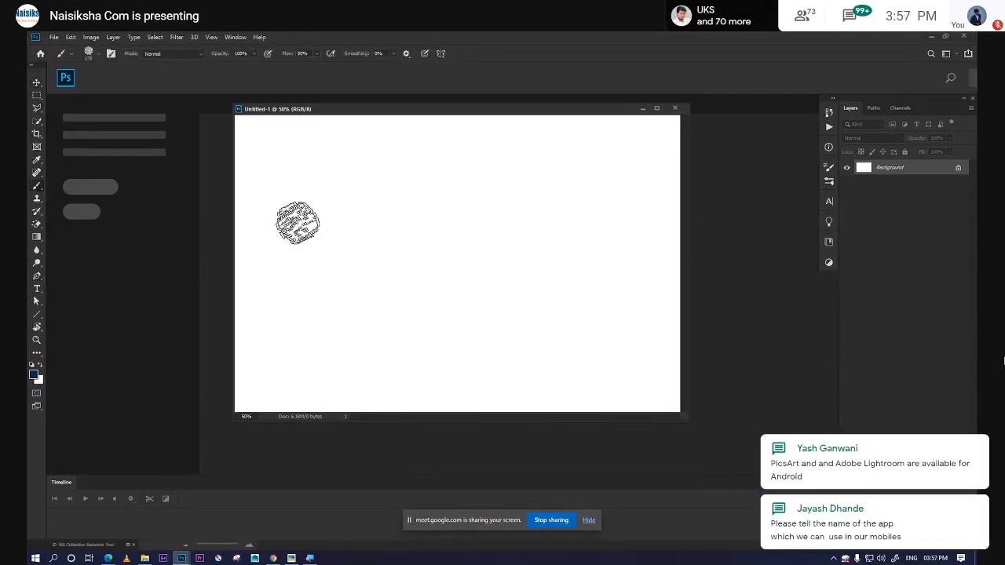
Paint a large dark-blue 3-shaped stroke, nudge the window, and return to the Meet call
mouse_move(298, 223)
mouse_down()
mouse_move(415, 225)
mouse_move(455, 401)
mouse_up()
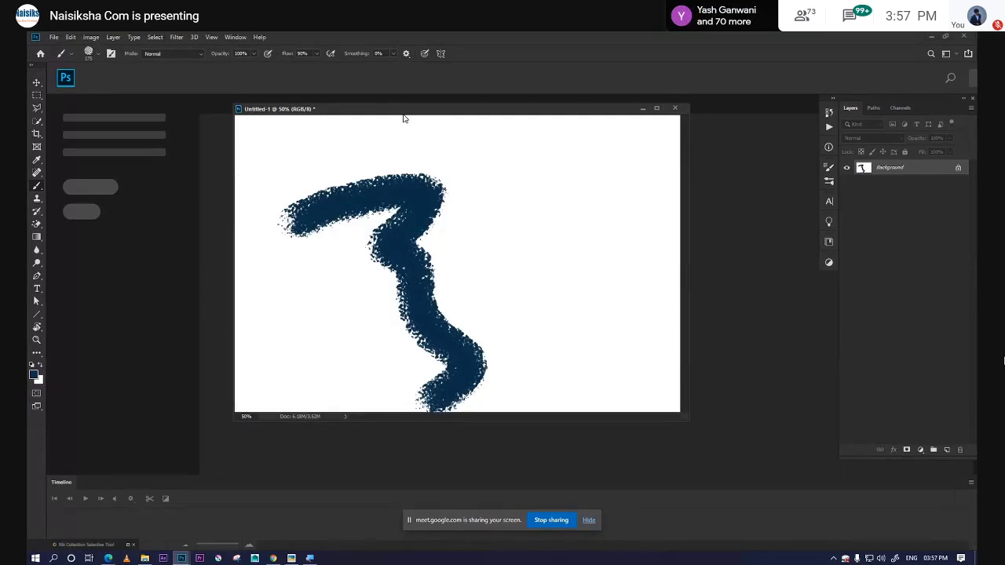
drag(404, 115, 436, 136)
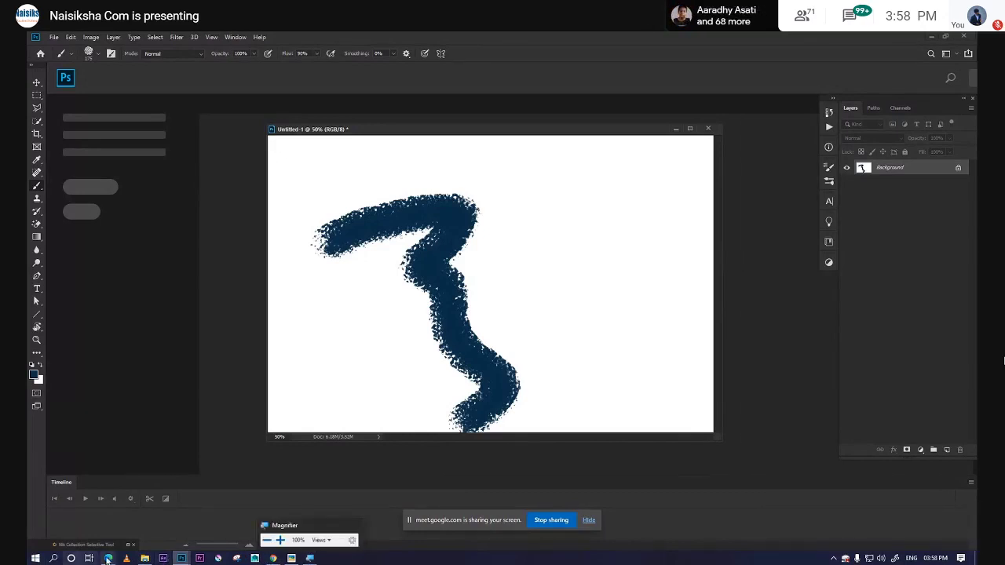
mouse_move(108, 558)
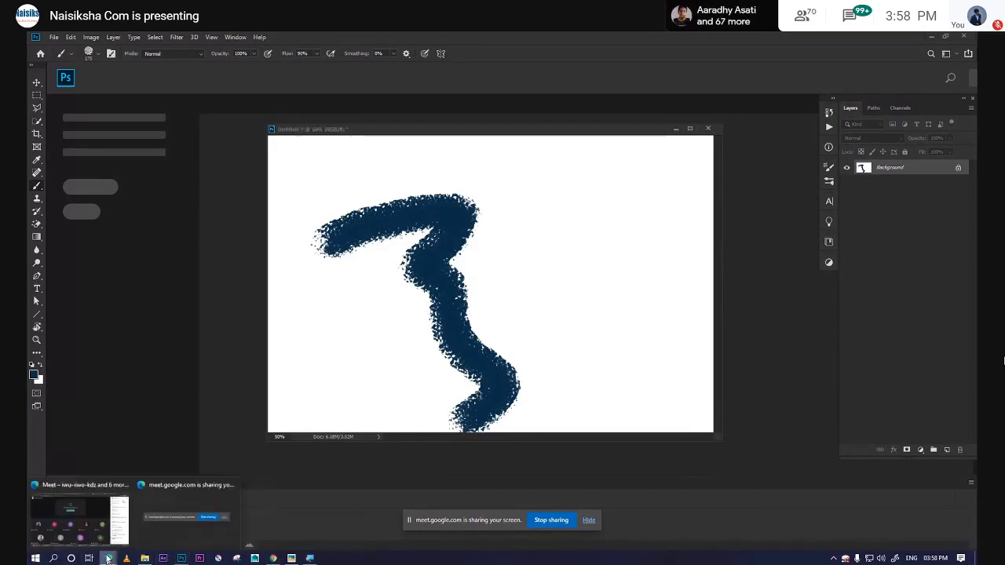
click(134, 522)
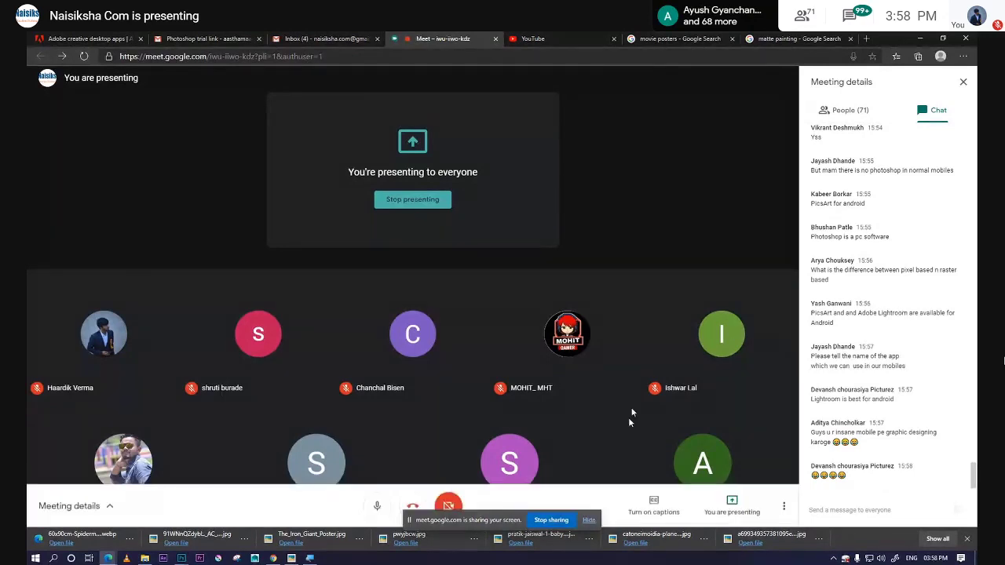
Mute and unmute the microphone, then show the 'Photoshop trial link' Gmail message
click(377, 505)
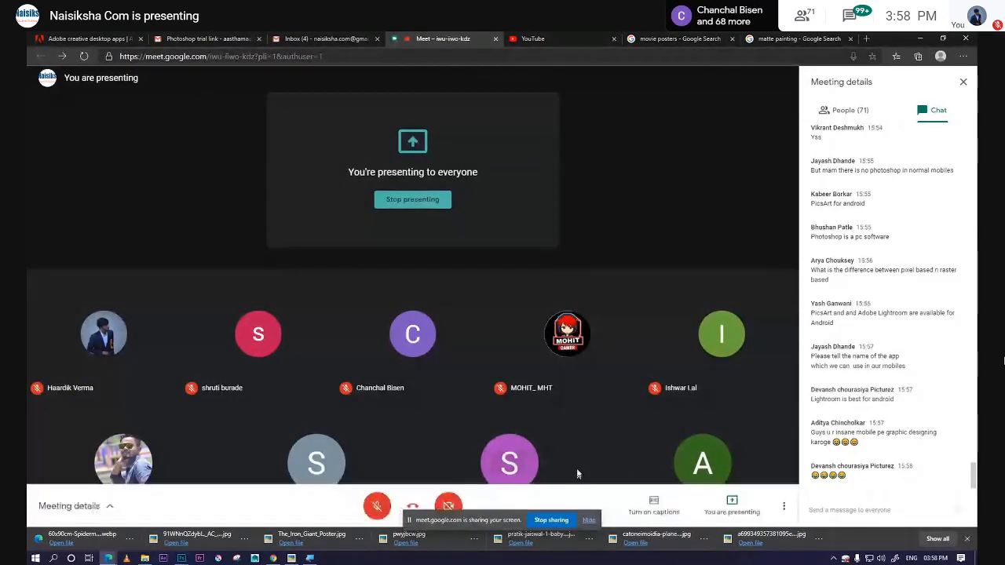
click(377, 508)
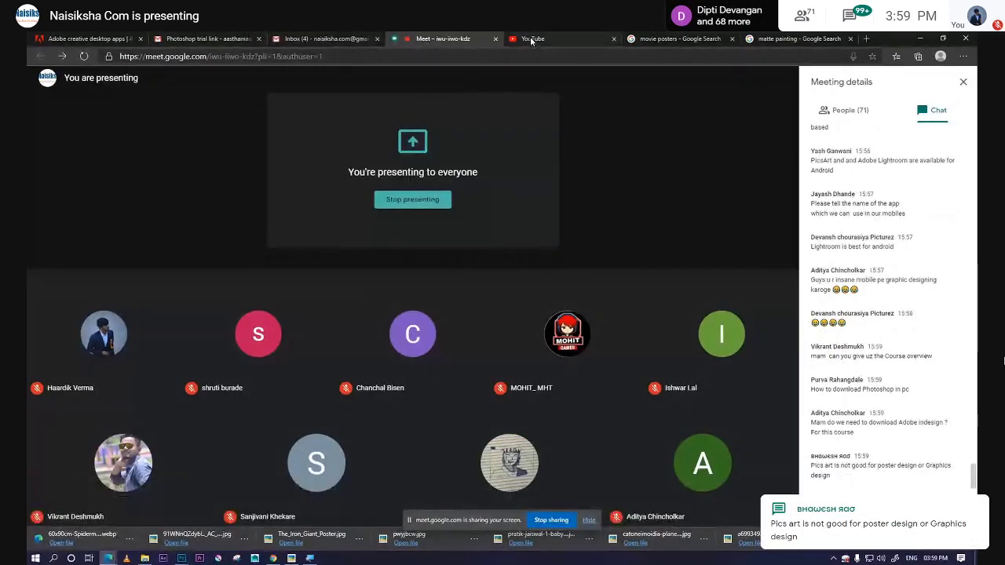
click(206, 38)
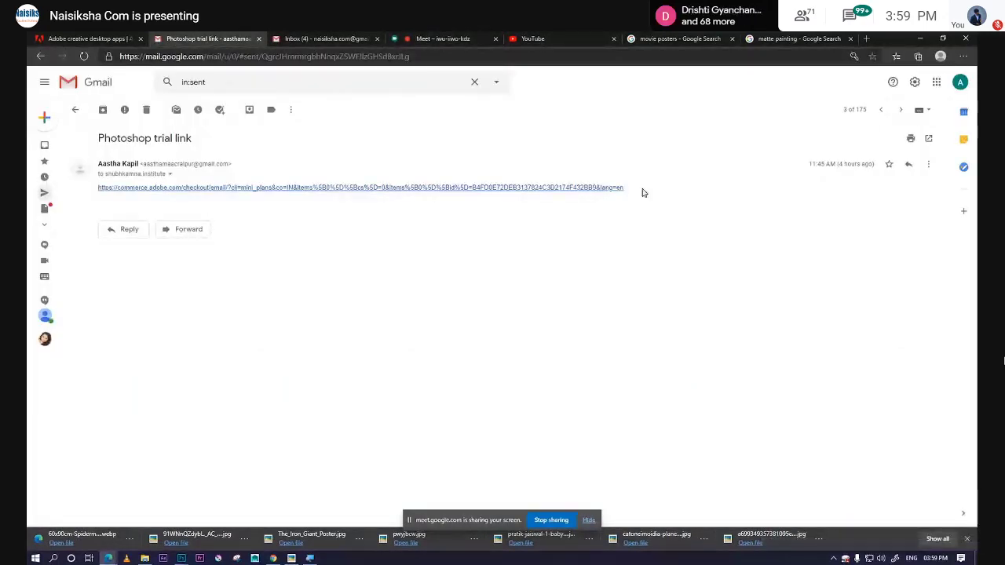
drag(643, 193, 142, 202)
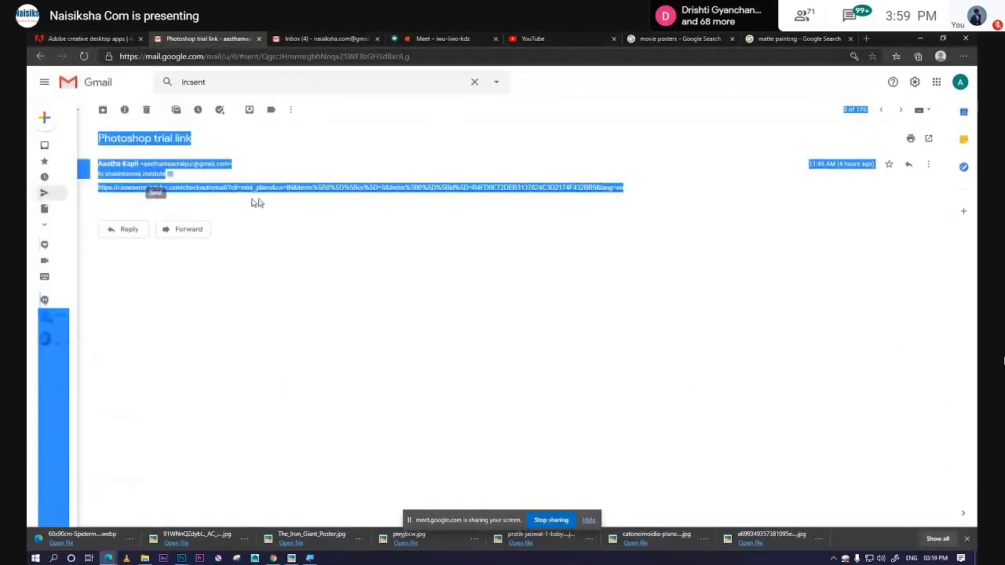
Highlight the full Adobe checkout link in the email and copy its address
click(314, 208)
mouse_move(99, 191)
mouse_down()
mouse_move(179, 190)
mouse_move(164, 195)
mouse_up()
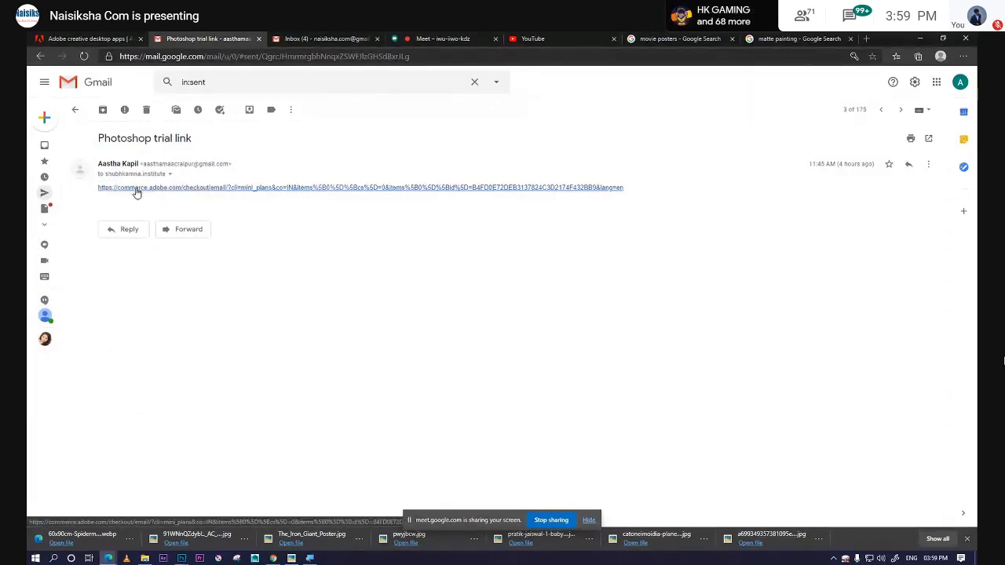
drag(99, 191, 620, 189)
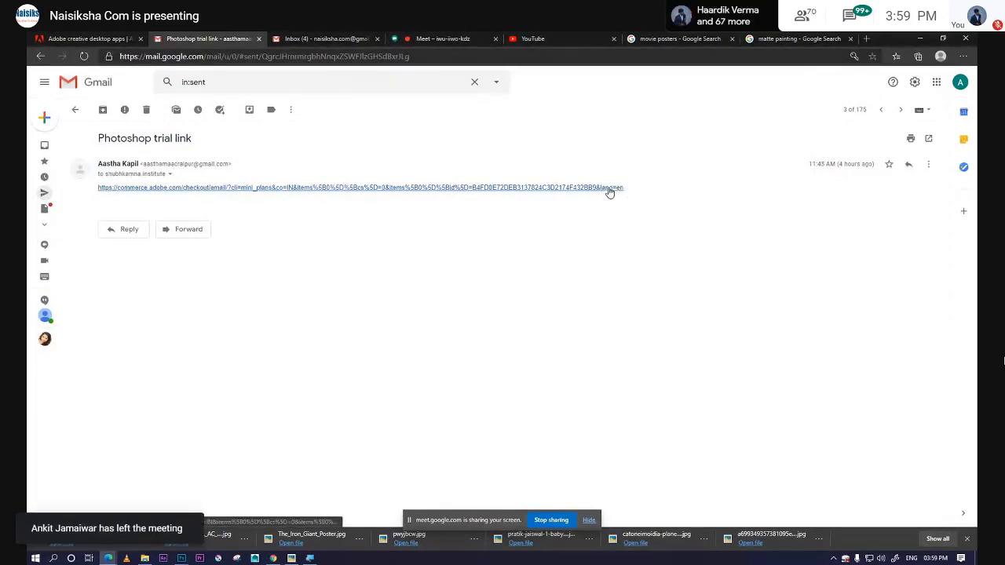
right_click(609, 189)
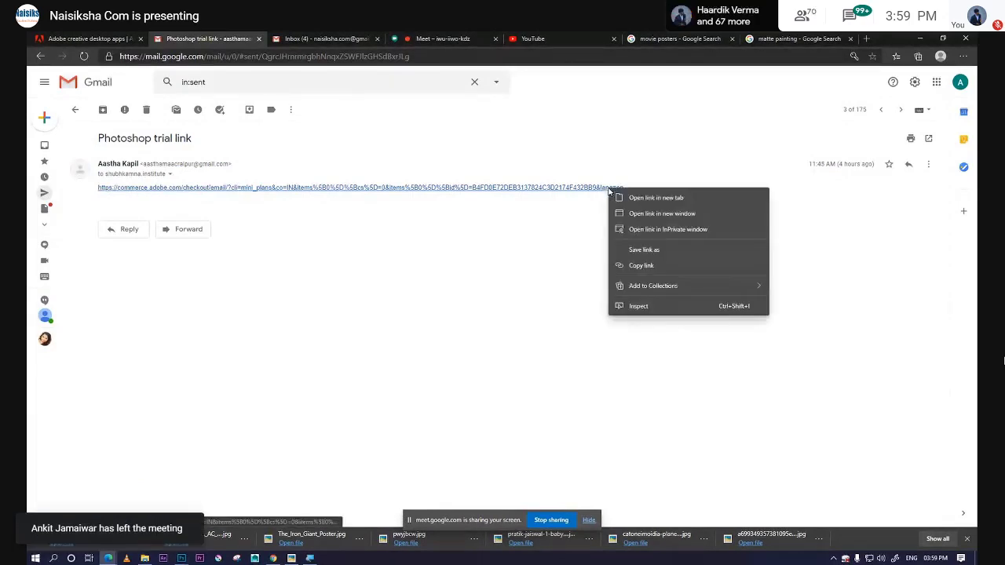
click(641, 265)
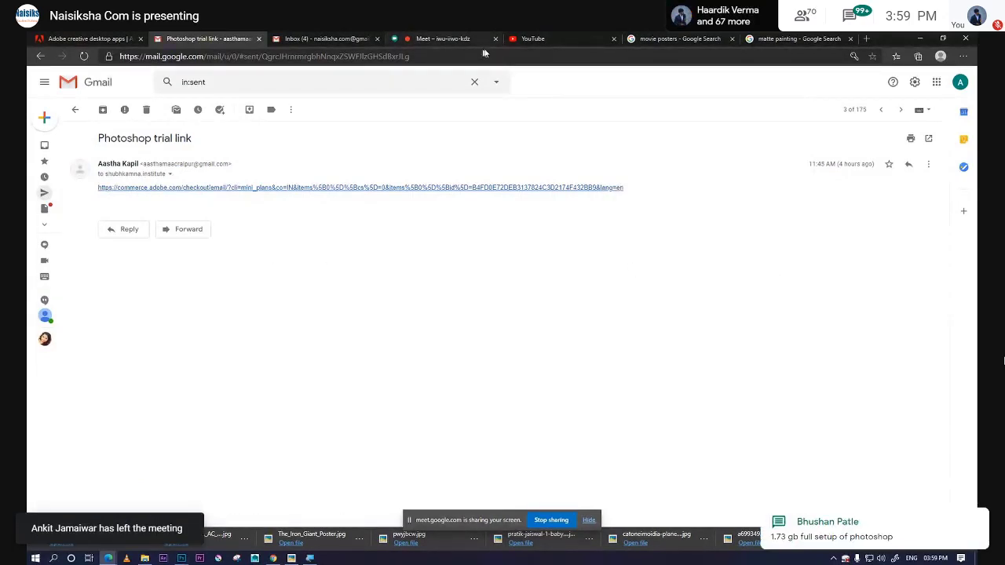
Paste the copied Adobe Photoshop trial checkout link into the Meet chat and send it
click(448, 36)
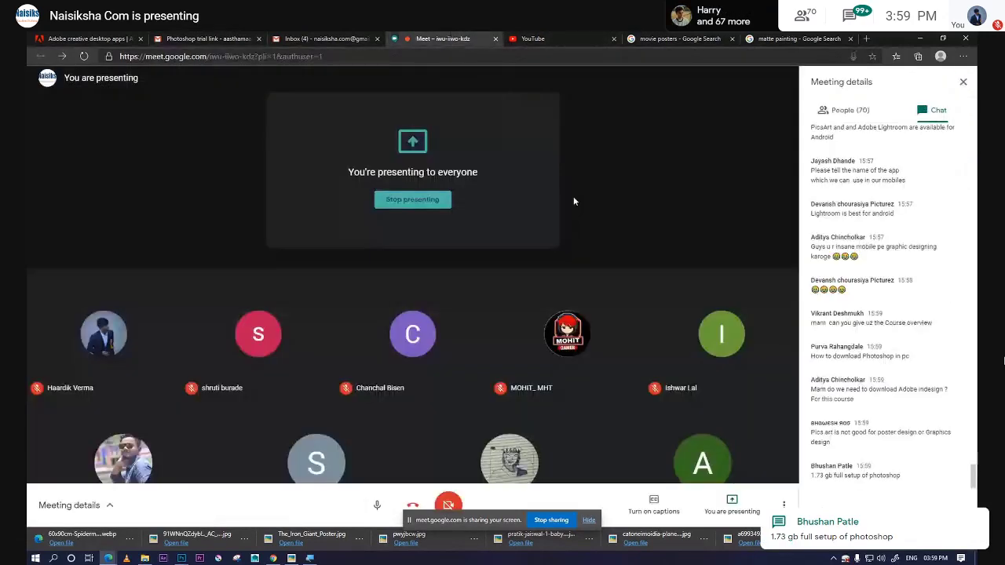
key(ctrl+v)
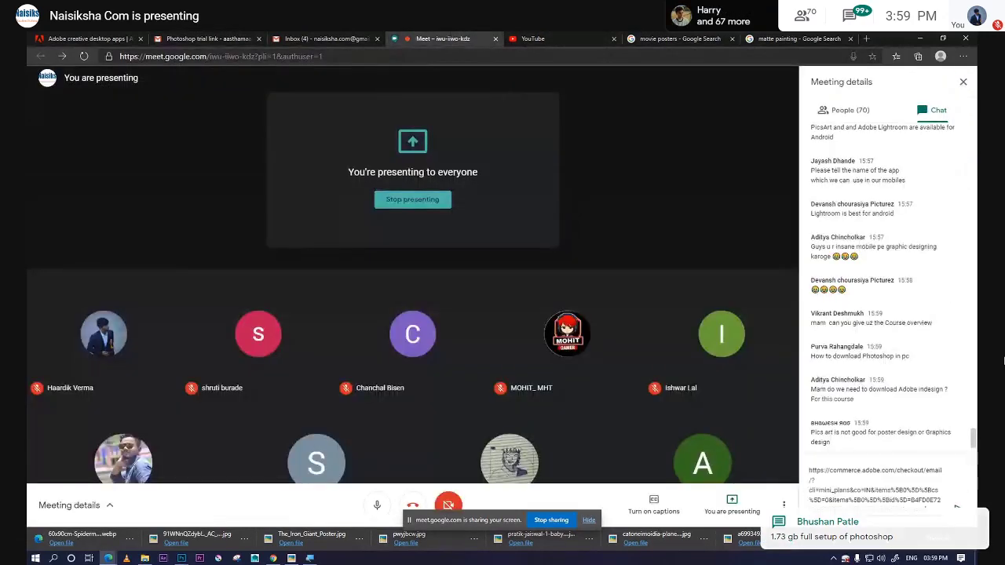
click(952, 510)
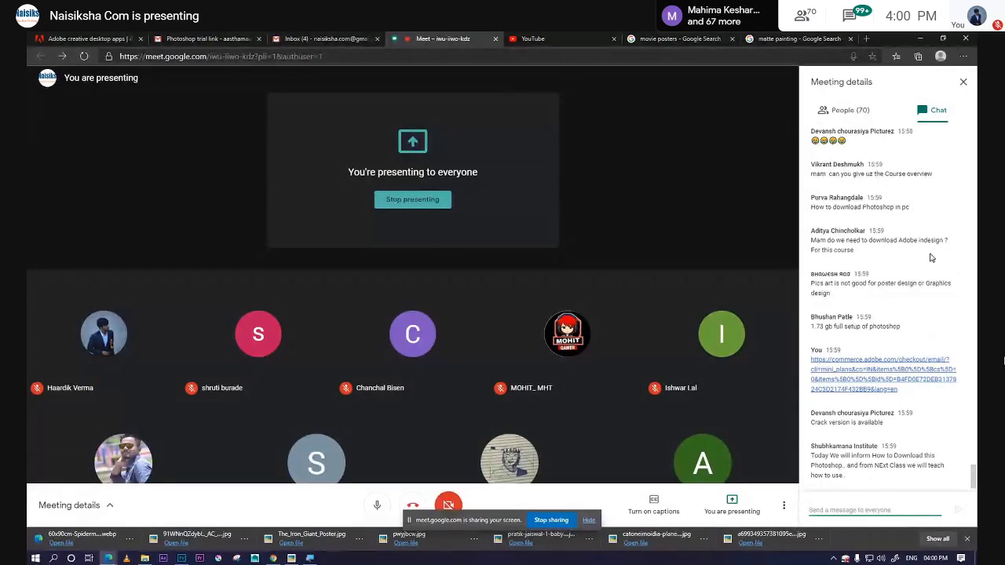
scroll(944, 307, up, 2)
scroll(946, 330, up, 1)
scroll(944, 344, up, 3)
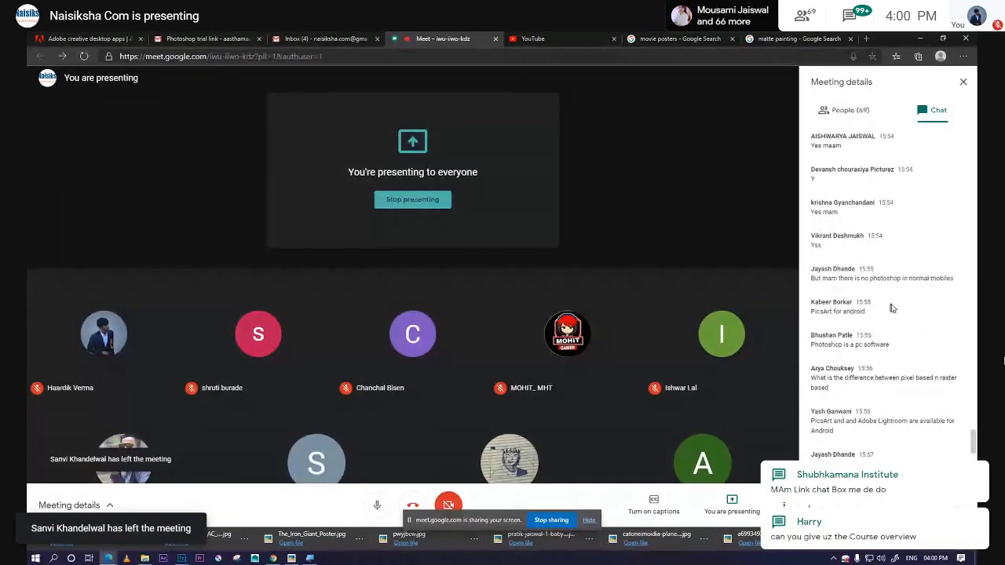
scroll(891, 308, up, 2)
scroll(891, 308, up, 1)
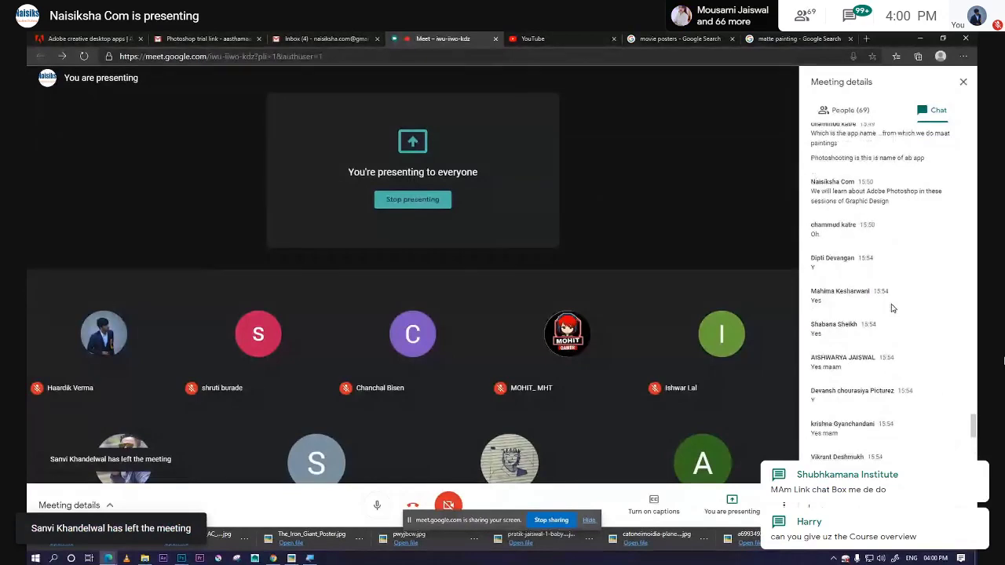
scroll(891, 308, down, 1)
scroll(892, 304, down, 1)
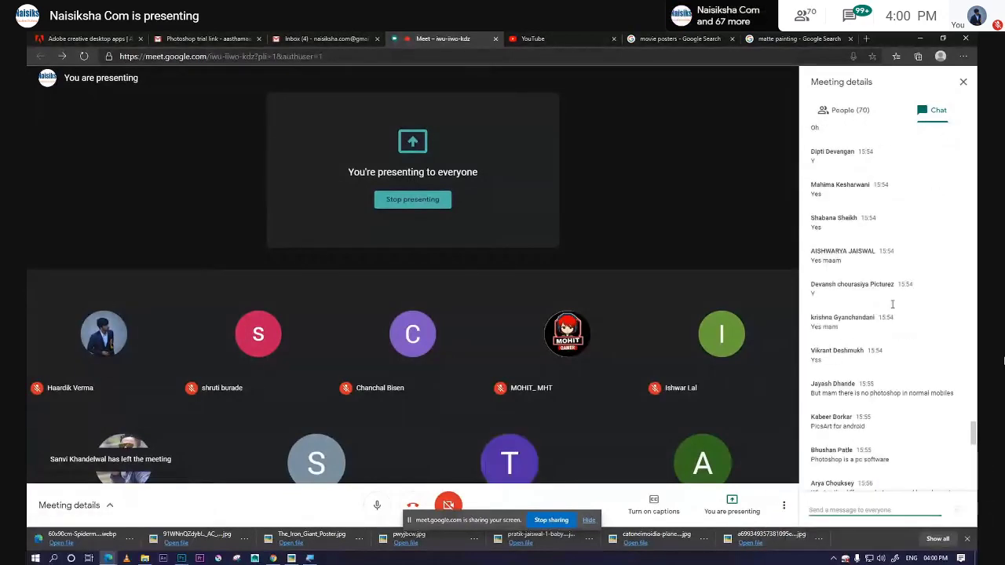
scroll(892, 305, down, 1)
scroll(892, 305, down, 1)
scroll(892, 306, down, 1)
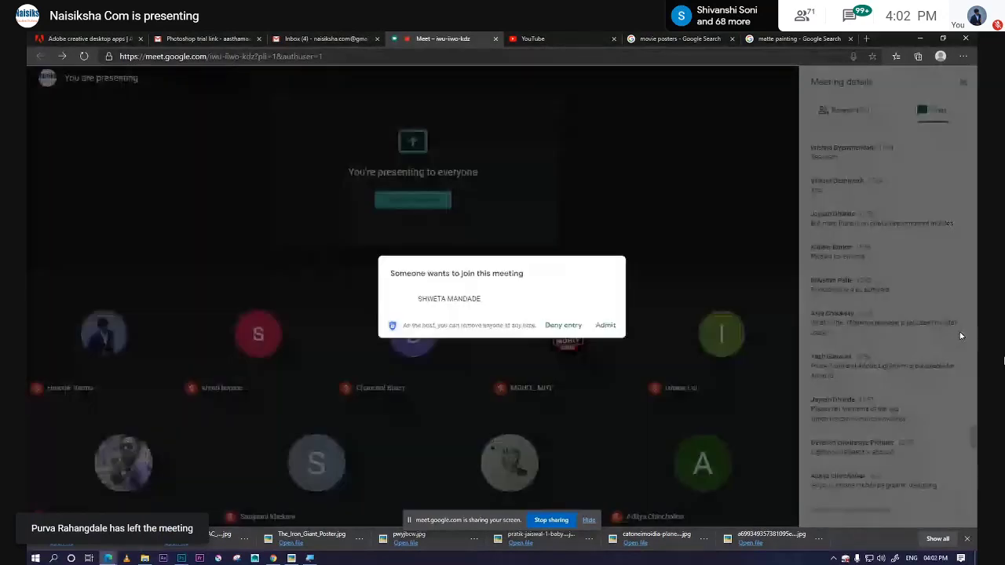
Deny the pending join request and scroll down through the chat messages
click(534, 328)
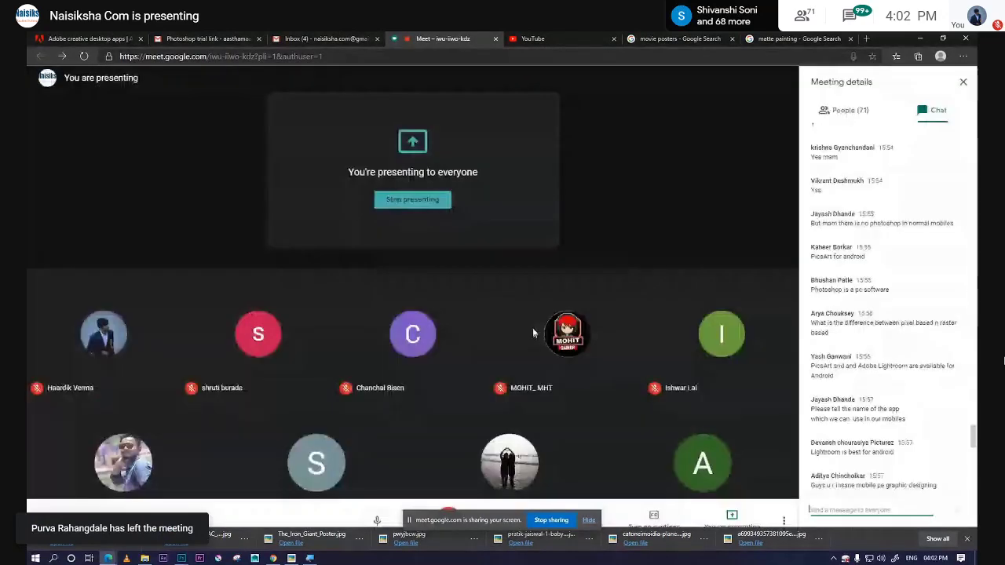
scroll(919, 344, down, 2)
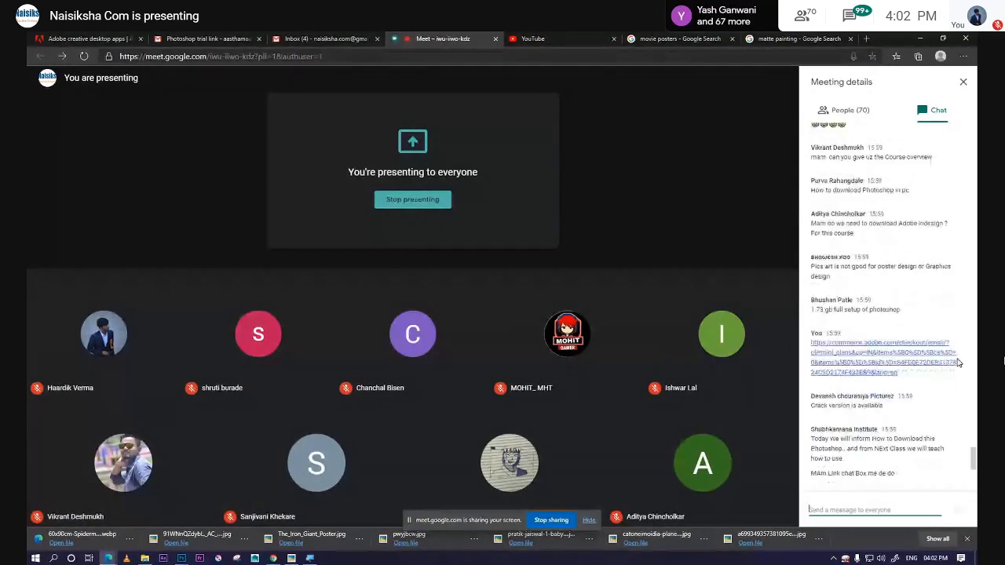
scroll(833, 314, up, 2)
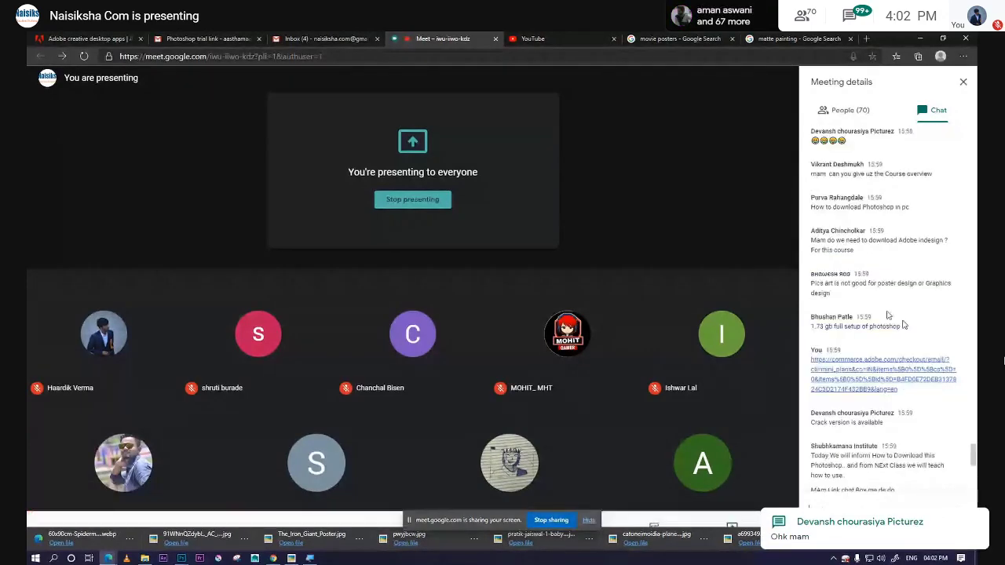
scroll(825, 301, up, 2)
scroll(825, 301, up, 3)
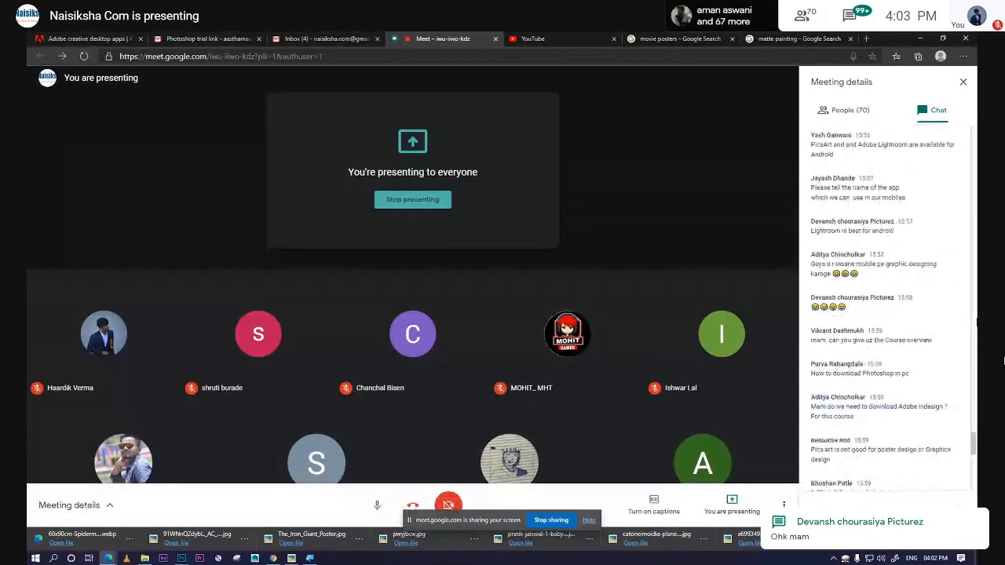
scroll(966, 325, down, 1)
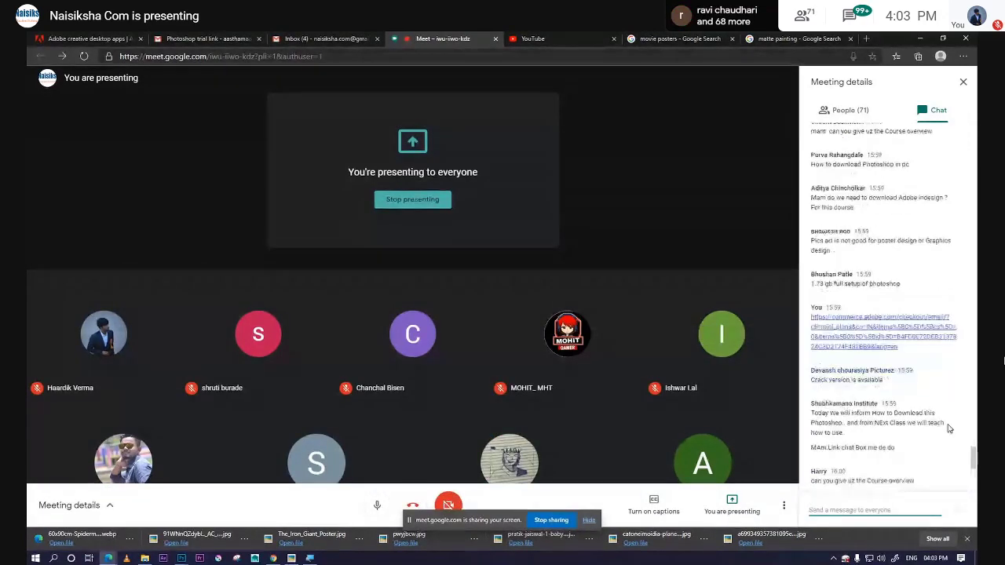
scroll(896, 392, down, 5)
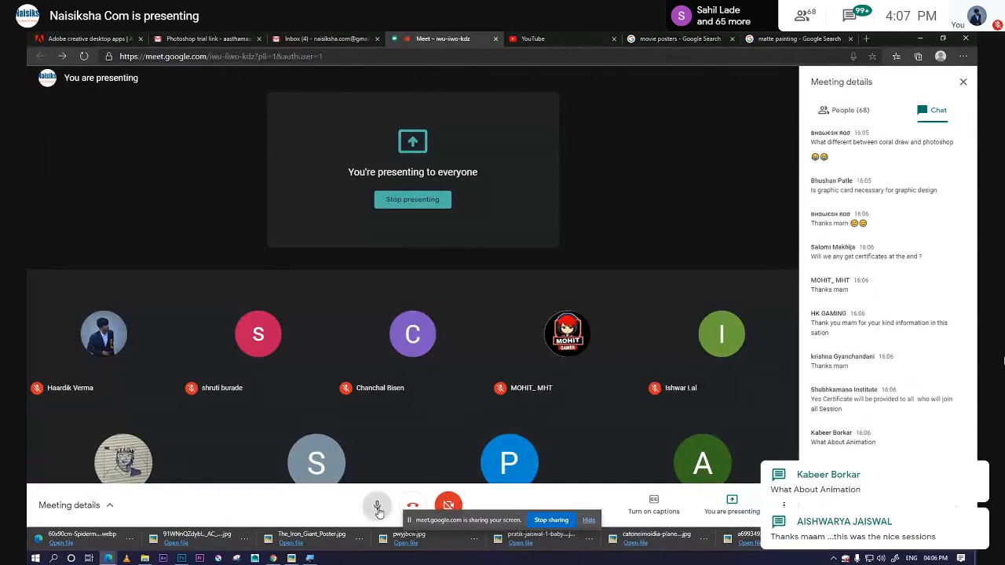
Mute your microphone and exit full-screen so Meet returns to the normal browser window
click(377, 509)
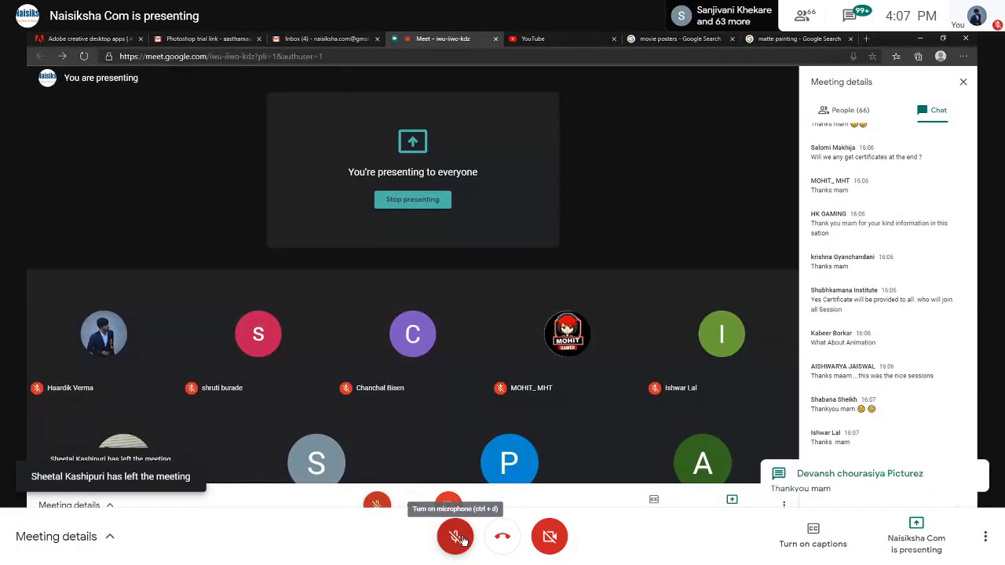
key(F11)
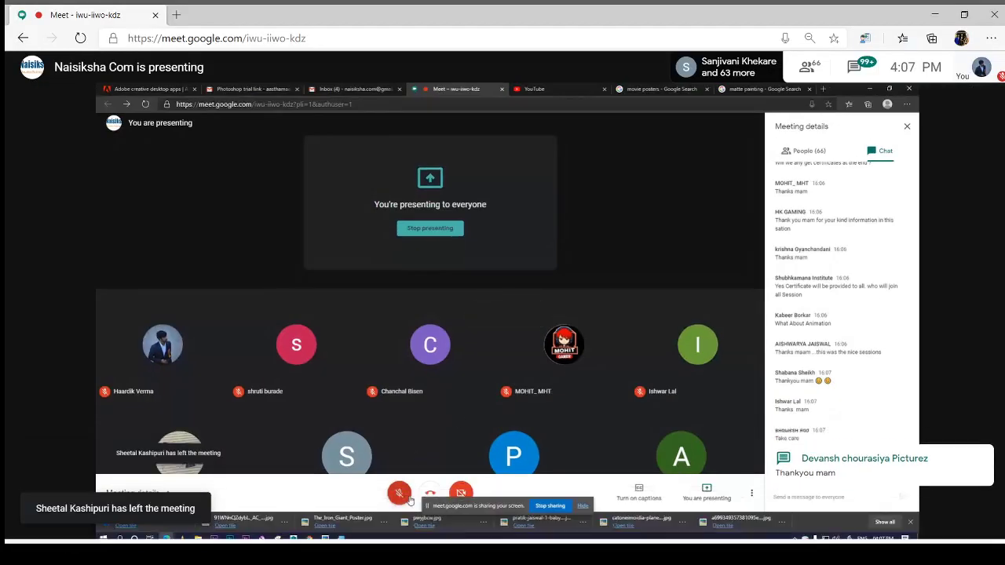